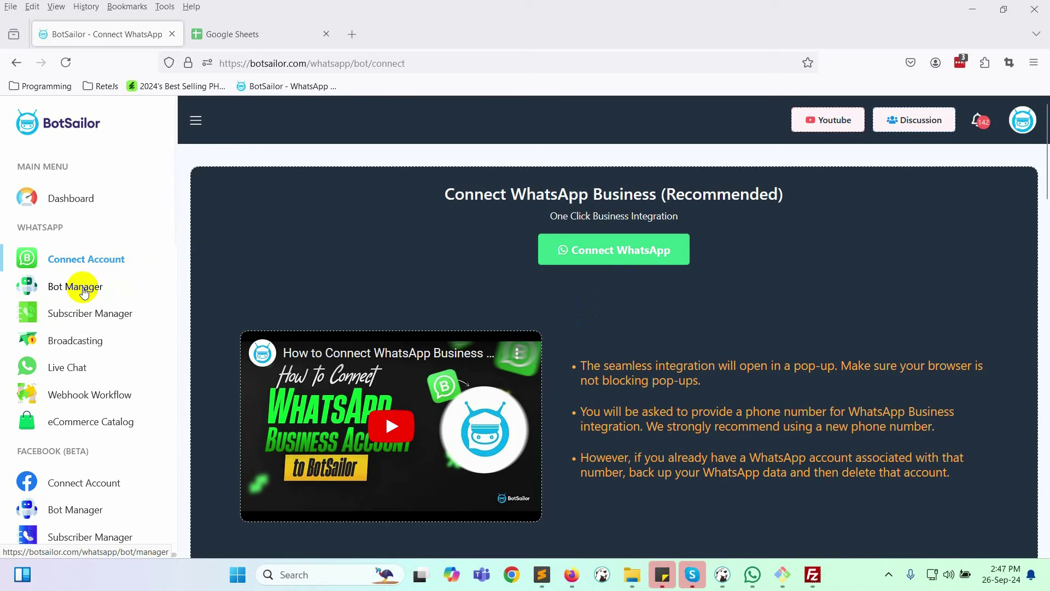
Create and save a 'Due' template variable in the bot's Message Template settings.
click(63, 289)
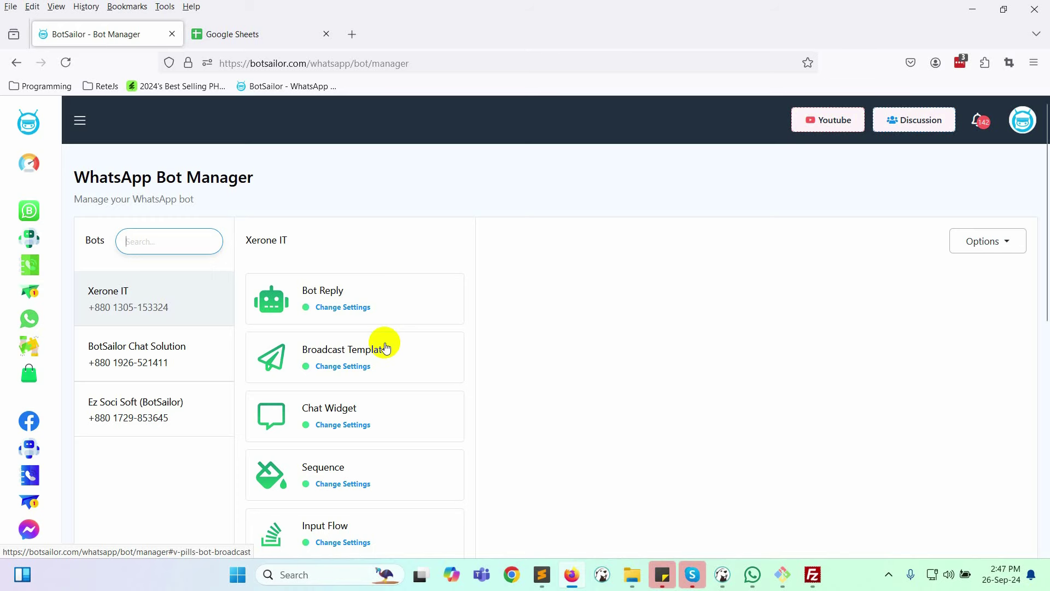
scroll(386, 349, down, 5)
click(349, 436)
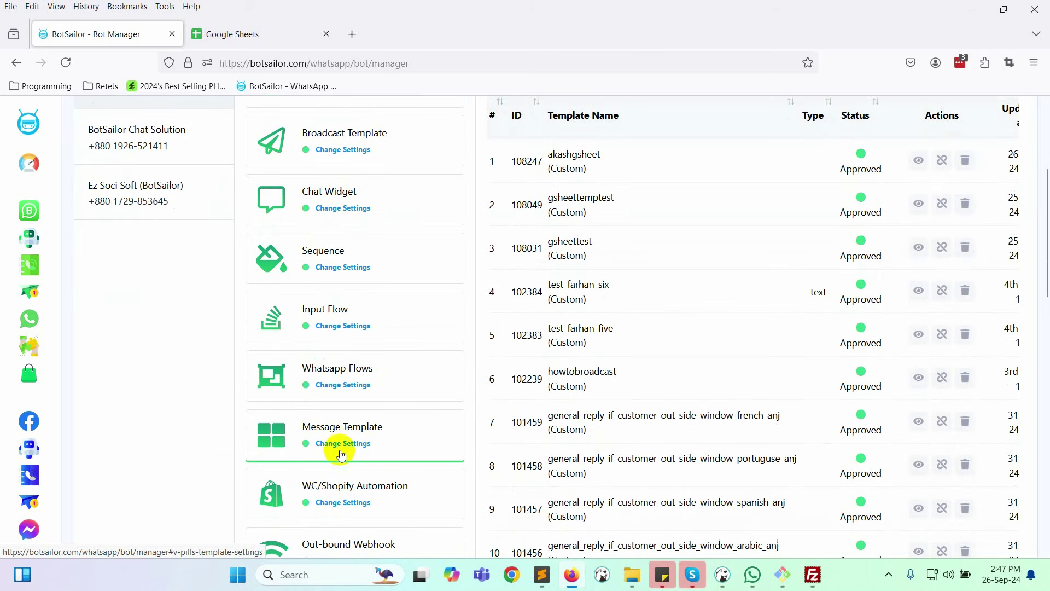
scroll(372, 415, up, 3)
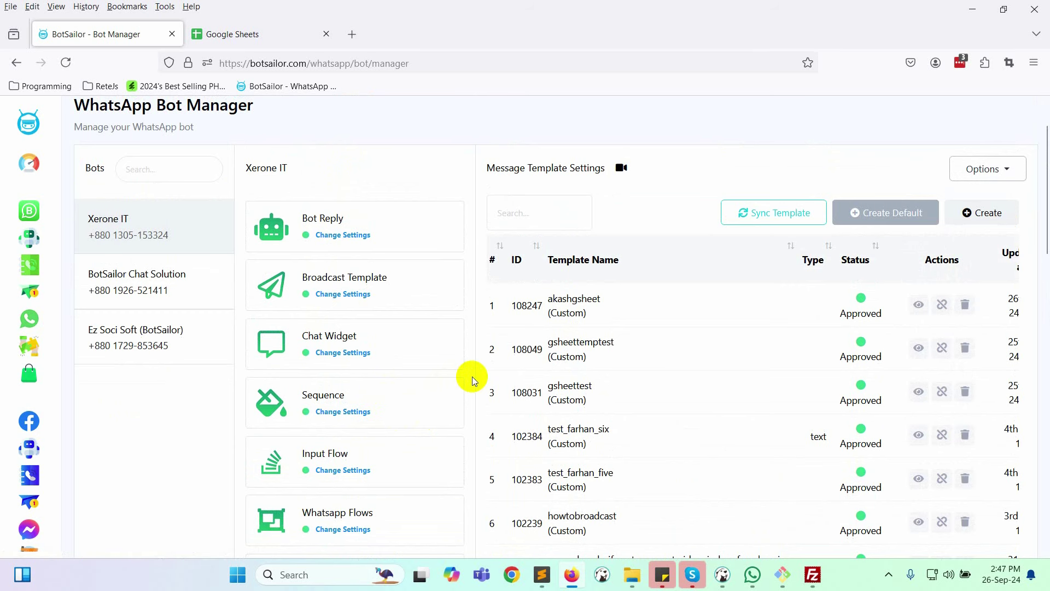
scroll(471, 380, down, 5)
scroll(468, 369, down, 5)
click(988, 326)
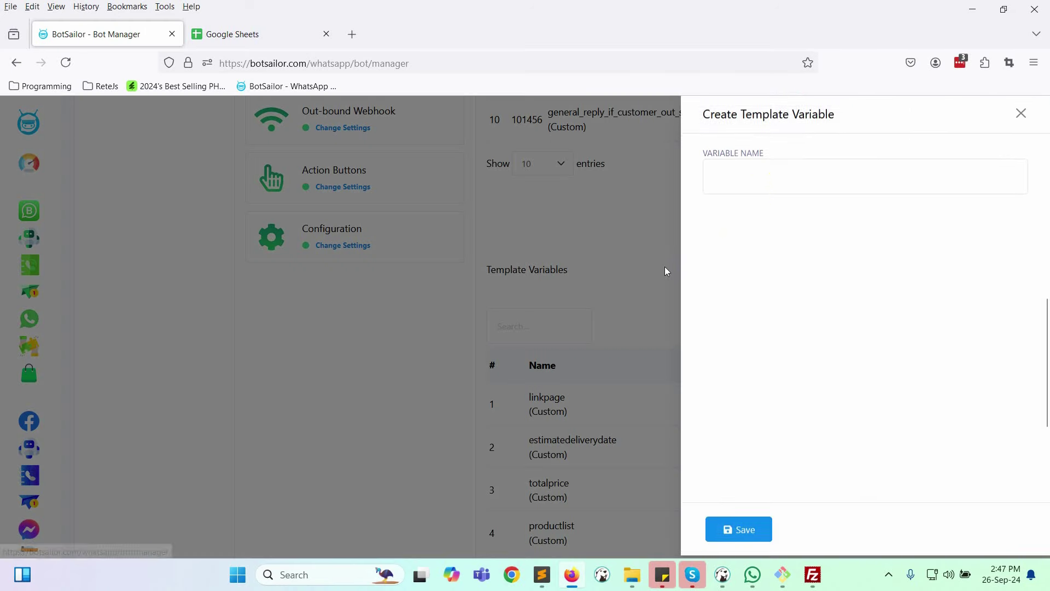
click(769, 183)
text(Due)
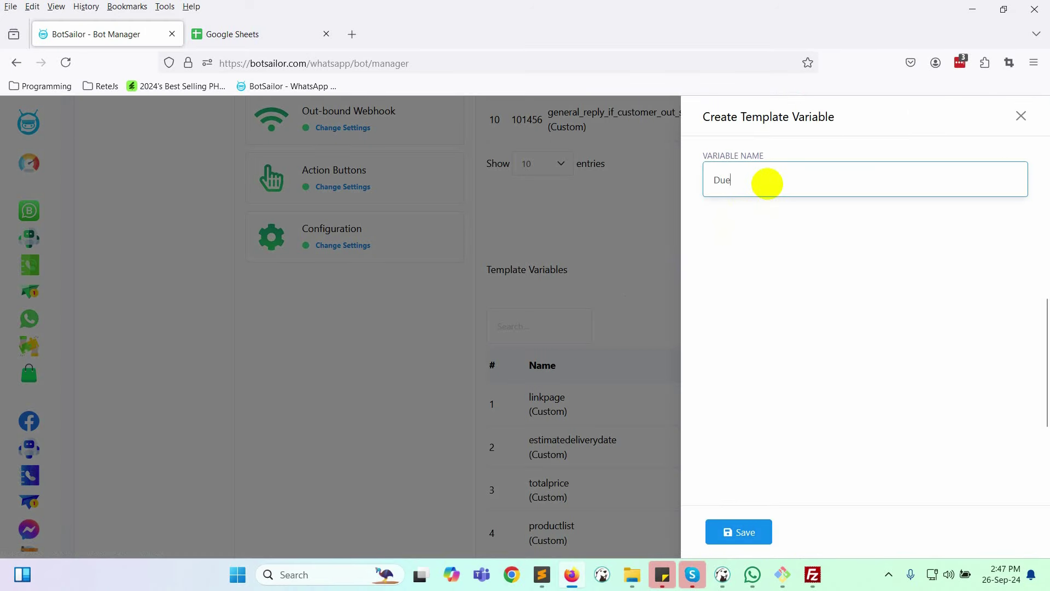
click(730, 533)
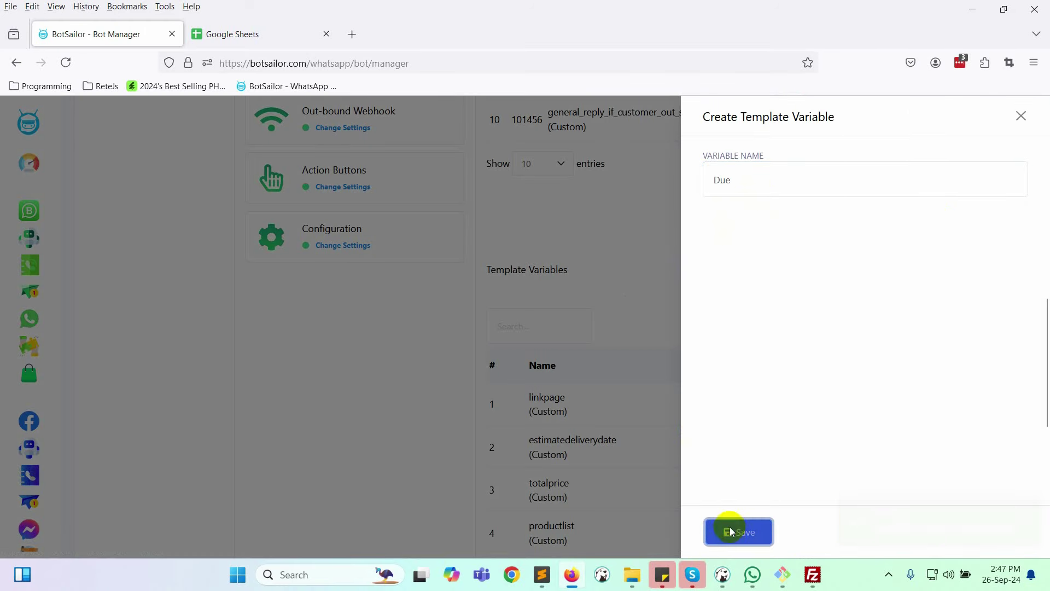
click(1020, 116)
Start the Marketing template 'duemessagesnt' with a greeting using the subscriber Name placeholder.
click(66, 63)
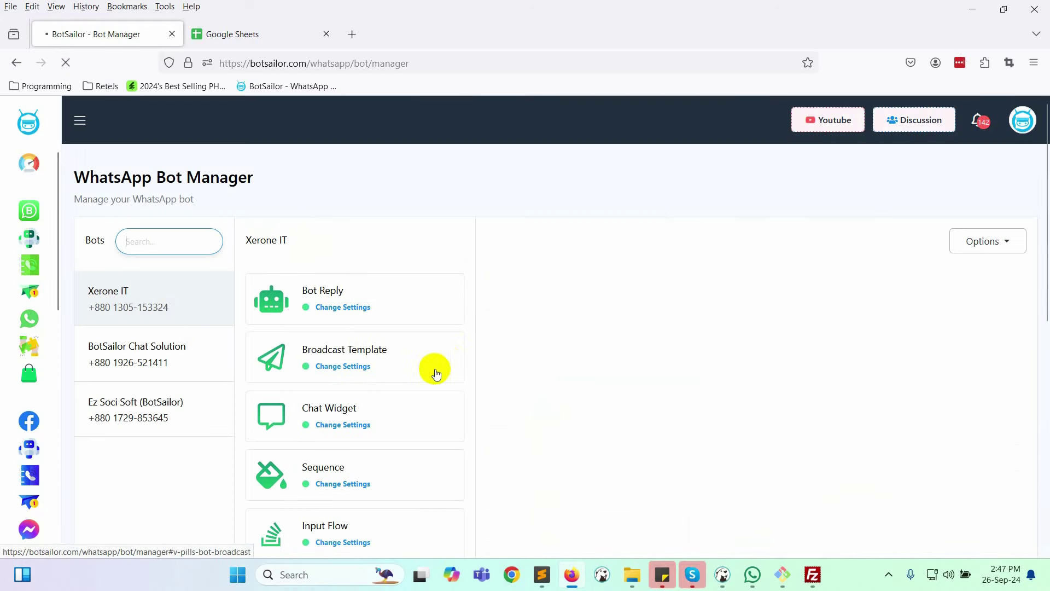
click(988, 213)
click(615, 187)
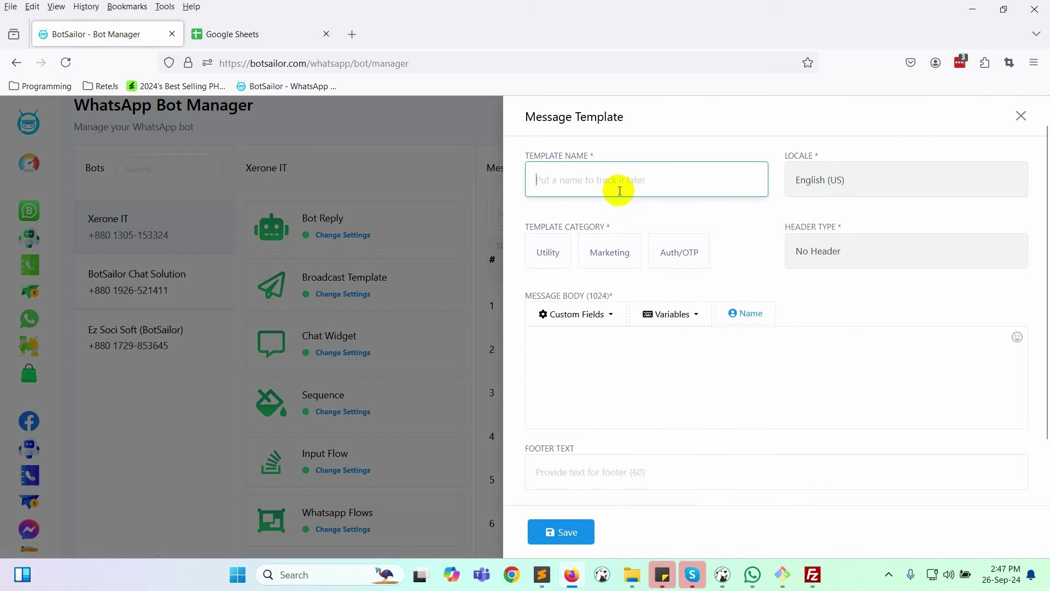
text(duemessagesnt)
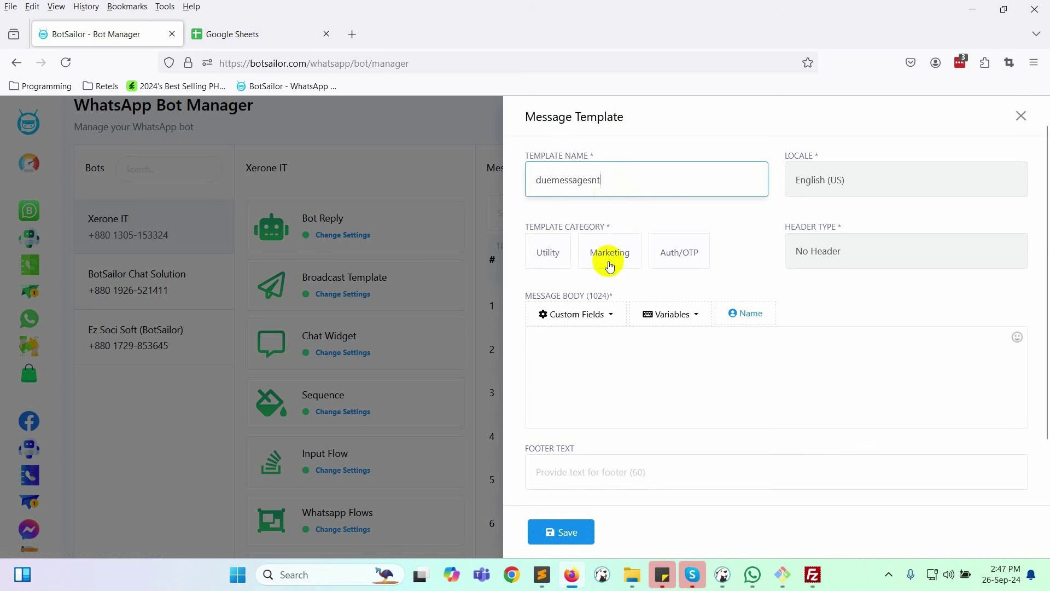
click(609, 256)
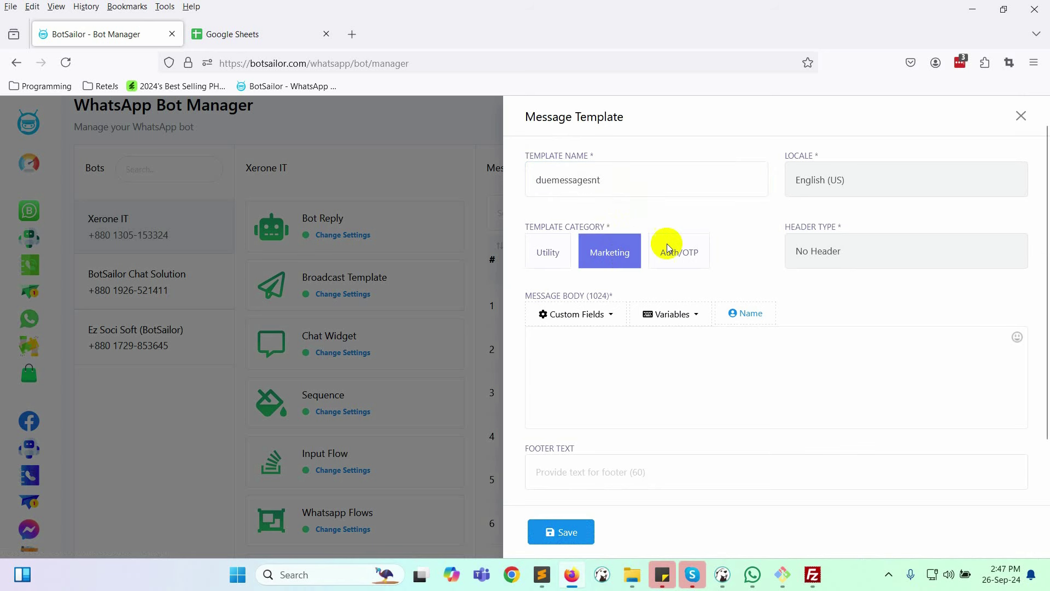
click(554, 364)
text(Hi)
click(743, 313)
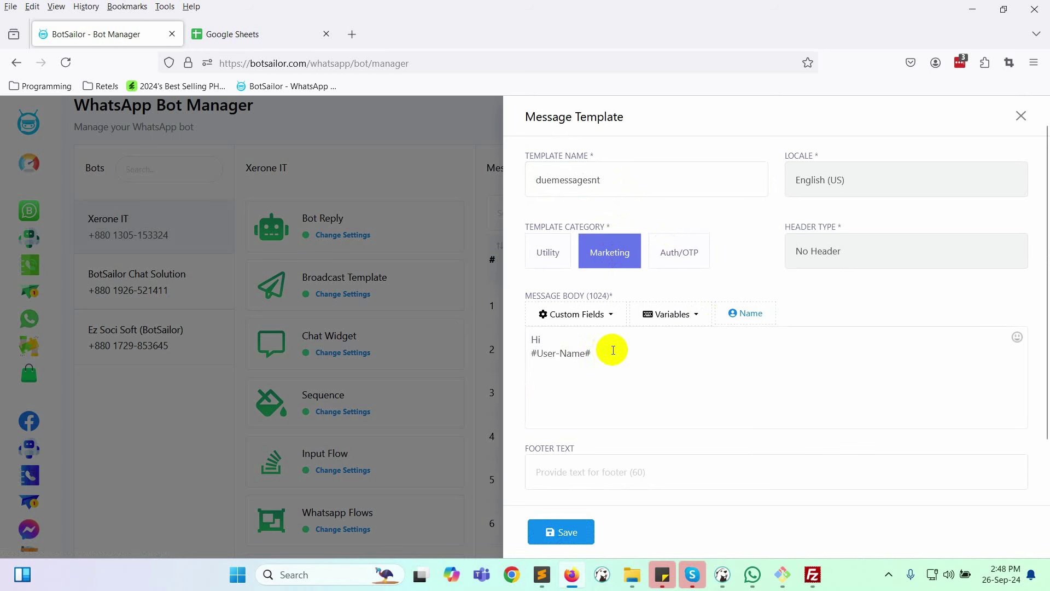
key(ctrl+z)
key(BackSpace)
text(#User-Name#, )
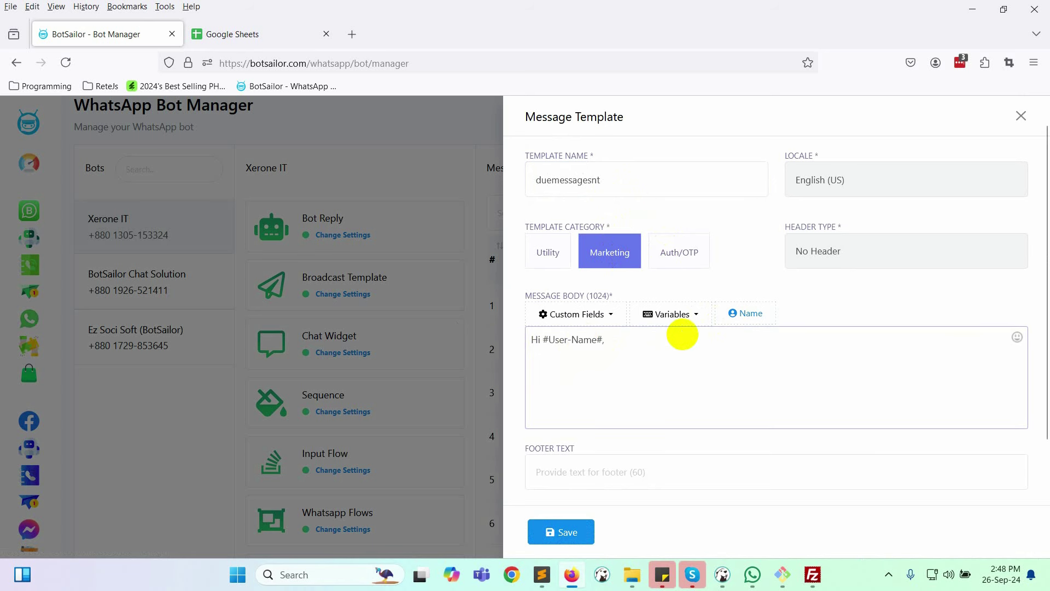
text(Your monthly due is)
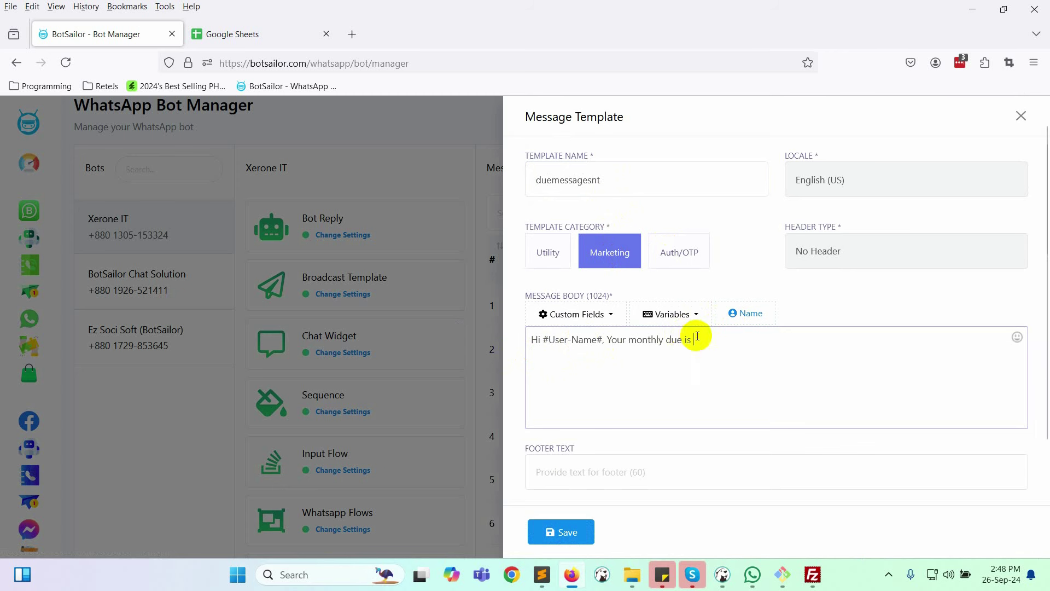
Add the Due variable to the body, removing the wrongly inserted date variable.
click(699, 320)
click(705, 346)
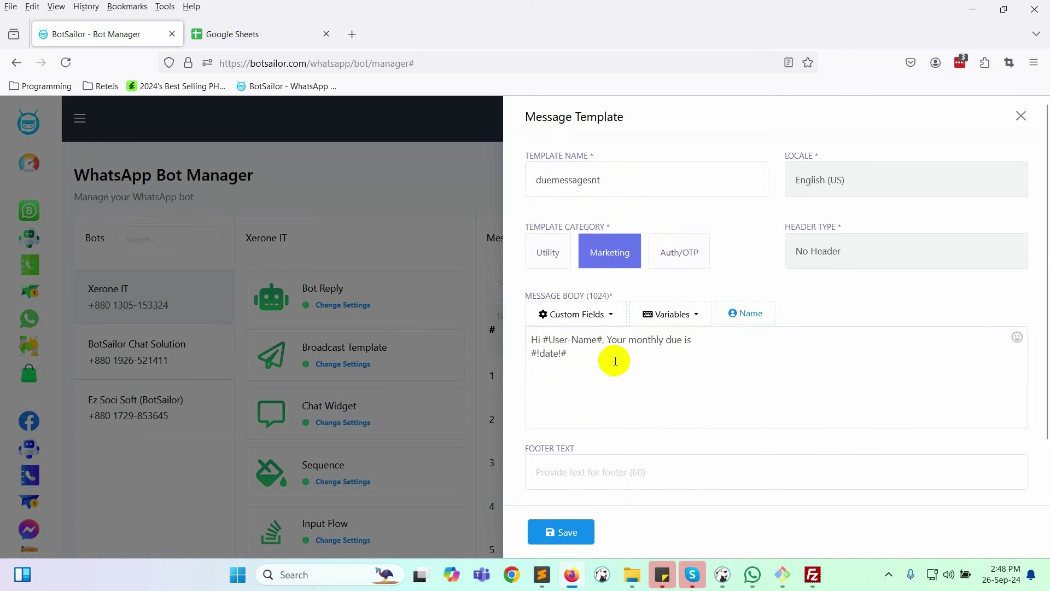
drag(612, 358, 520, 352)
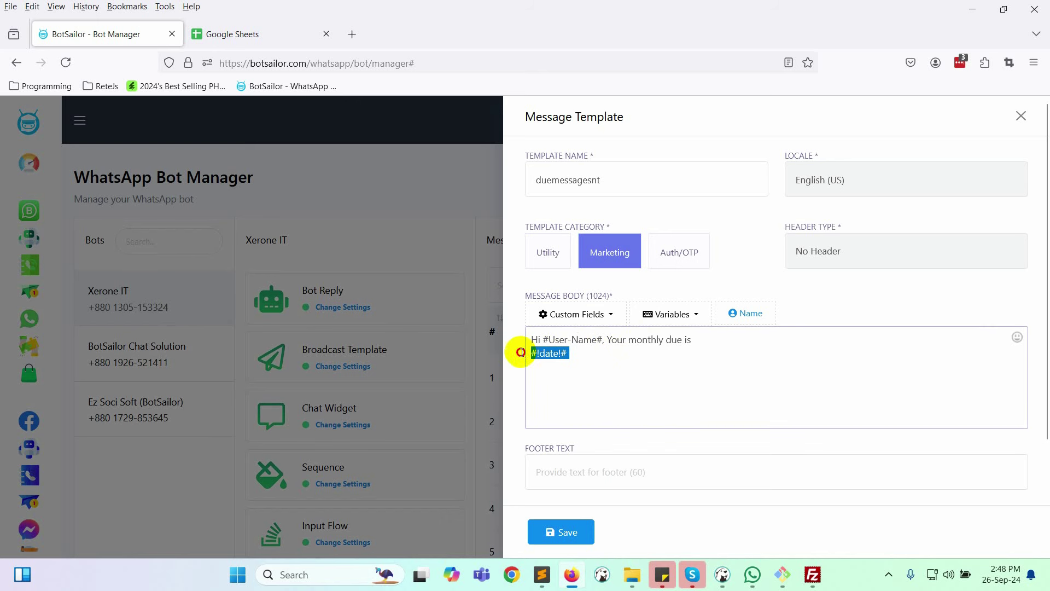
key(BackSpace)
click(675, 319)
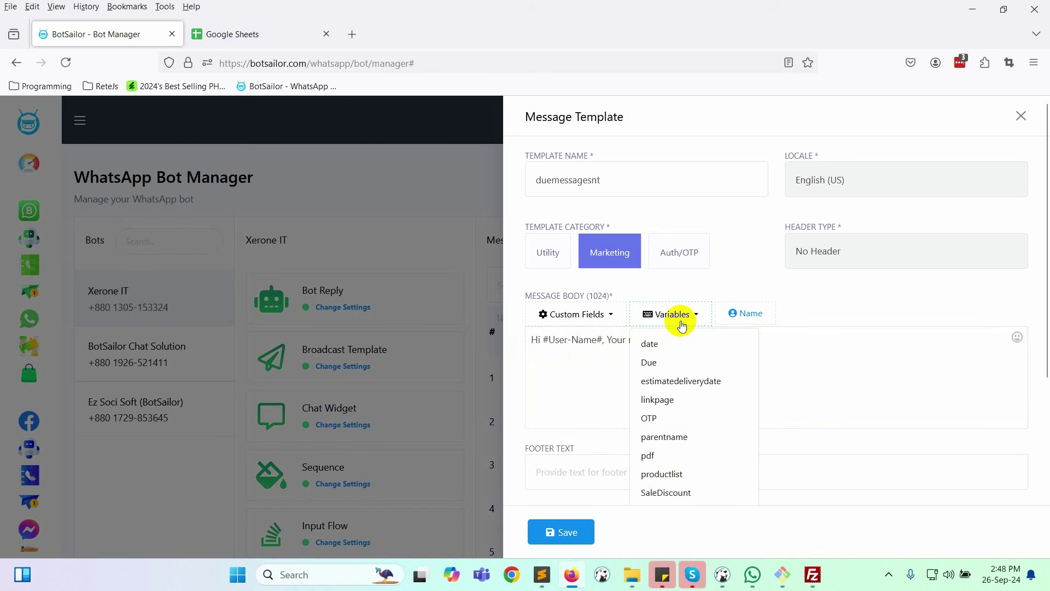
click(651, 367)
drag(587, 353, 520, 354)
key(BackSpace)
key(BackSpace)
text(#!Due!# )
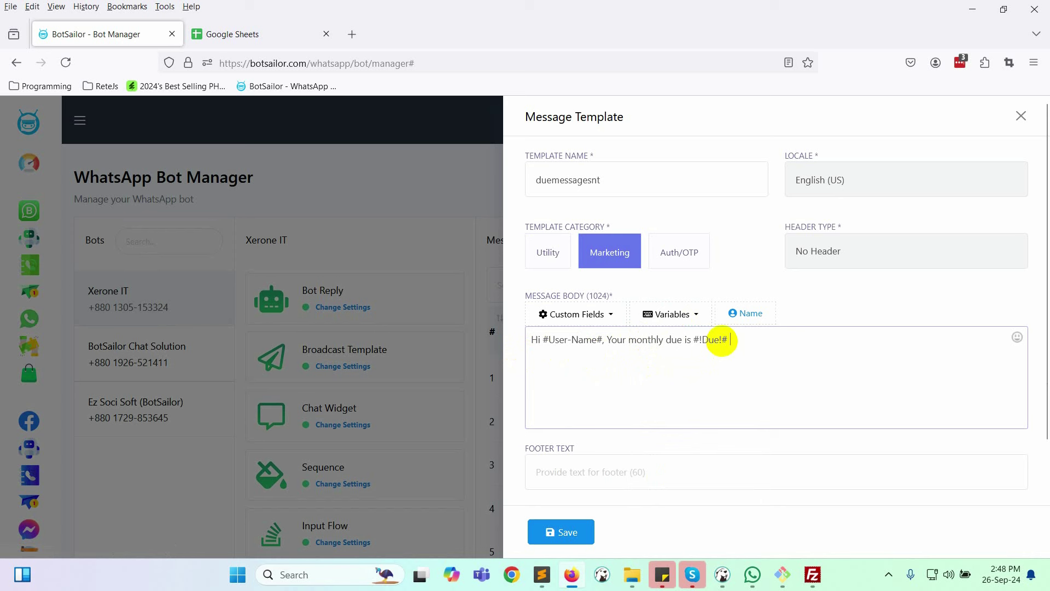
text(USD)
Finish the body with a new paragraph and sign-off line, then save the template.
key(Return)
key(Return)
text(Please payment your bill as o)
key(BackSpace)
text(soon as pis)
key(BackSpace)
key(BackSpace)
text(ossible.)
key(Return)
key(Return)
text(Thanks)
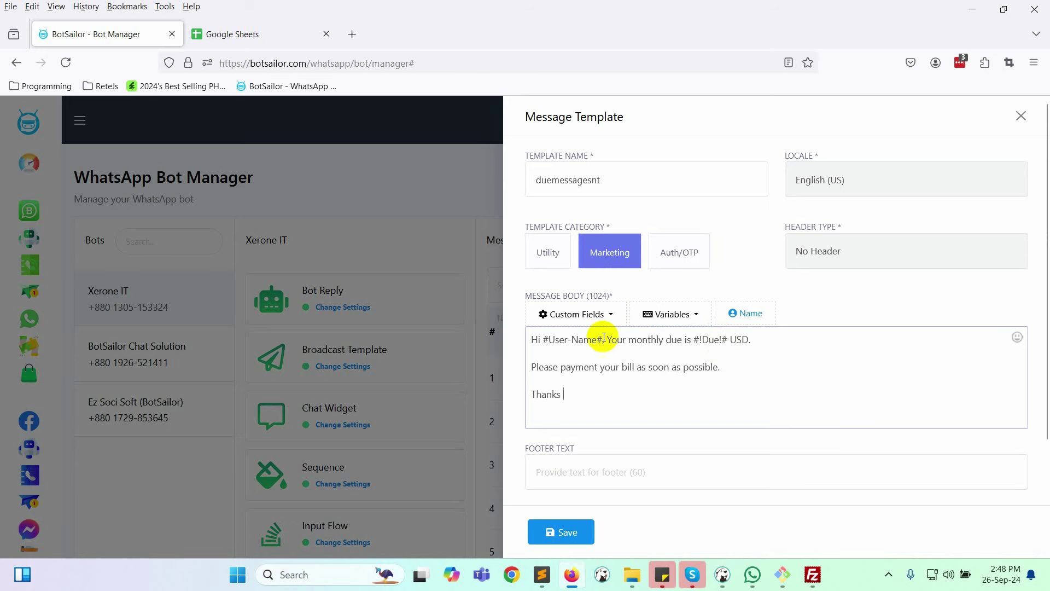
click(563, 532)
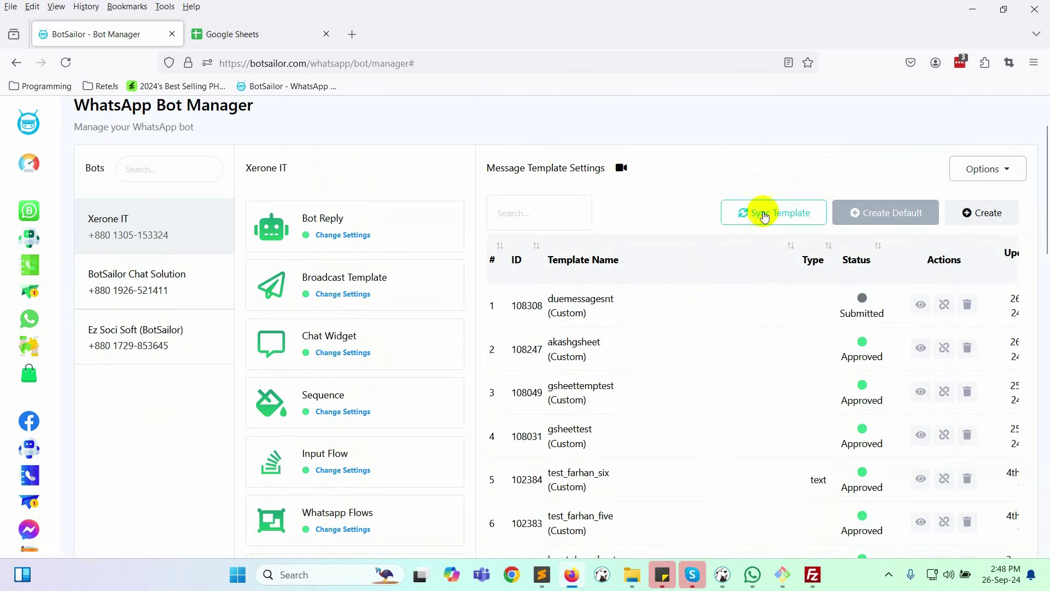
Sync templates so duemessagesnt updates to Approved status.
click(763, 213)
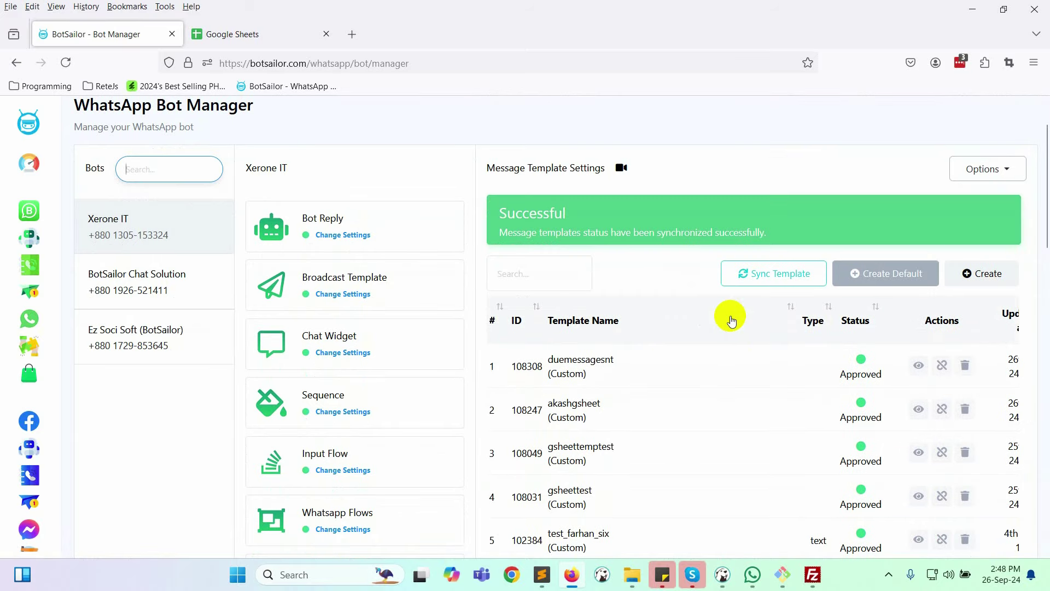
scroll(35, 238, up, 2)
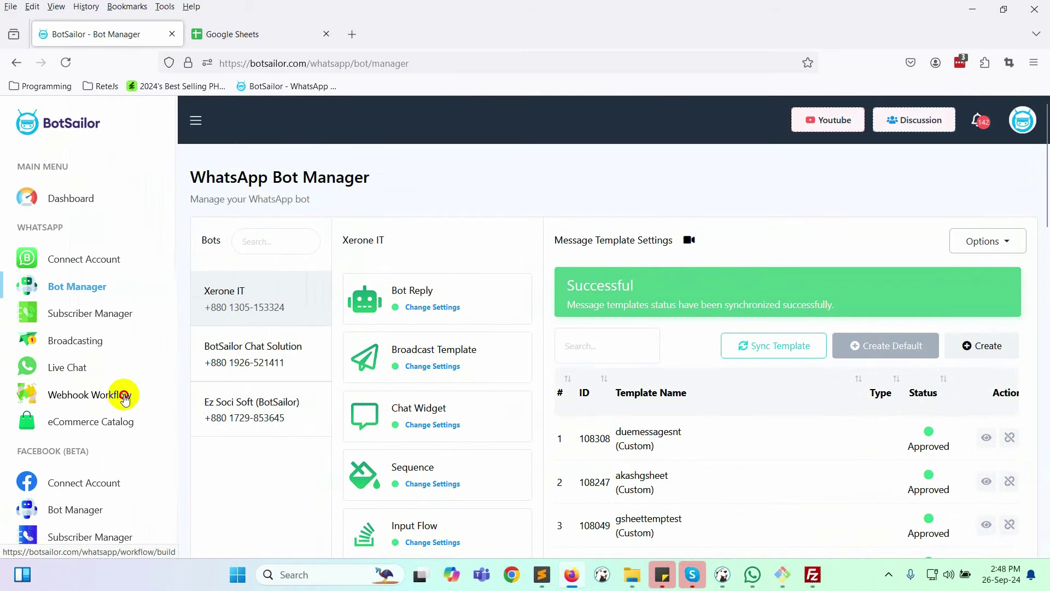
Create the 'Due Message Sent' webhook workflow using the duemessagesnt template.
click(129, 406)
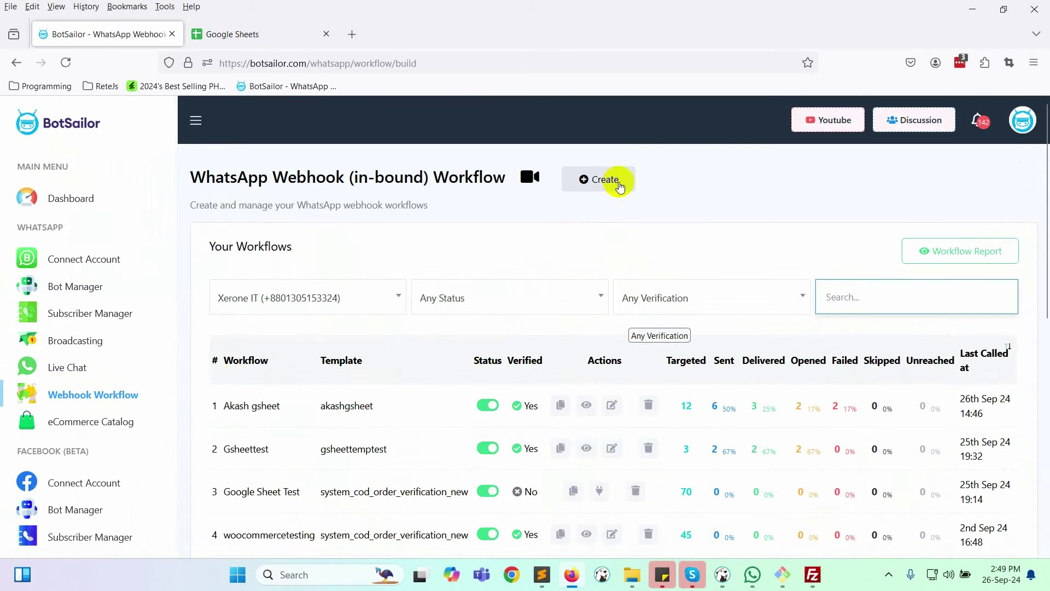
scroll(509, 328, down, 5)
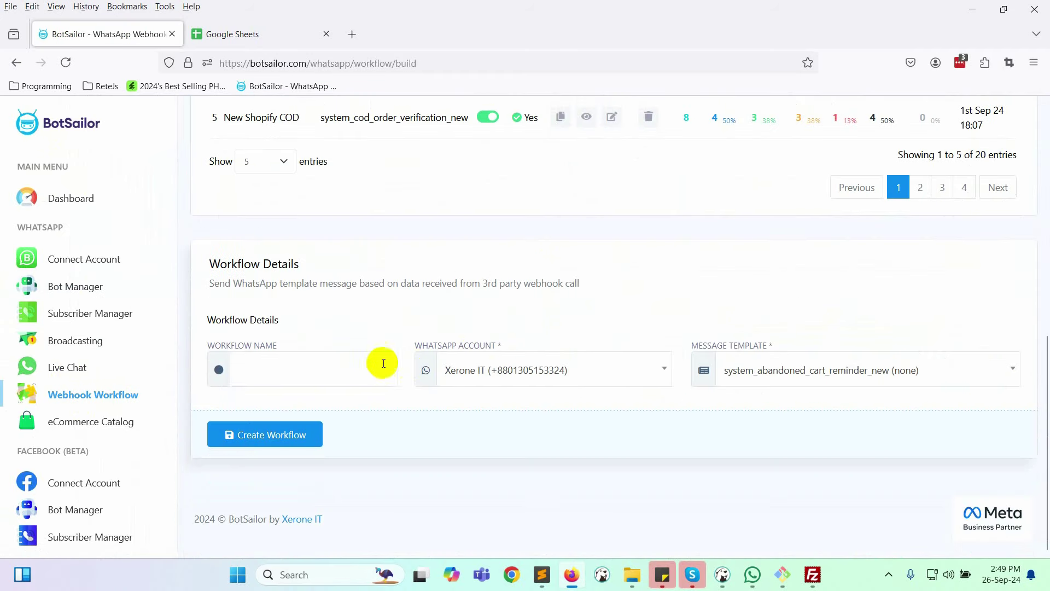
click(298, 370)
text(Due Message Sent)
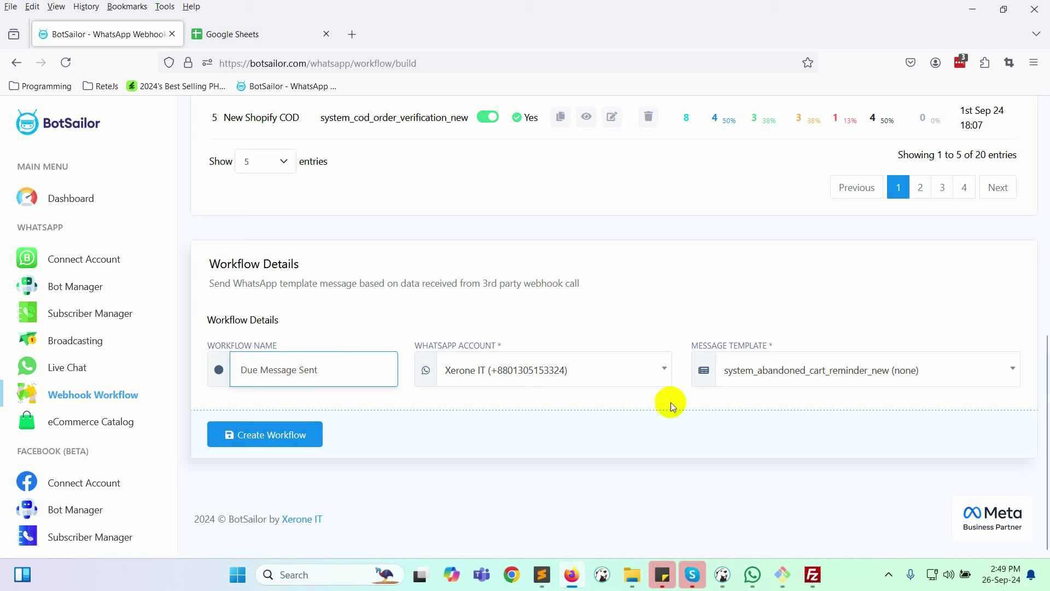
click(771, 367)
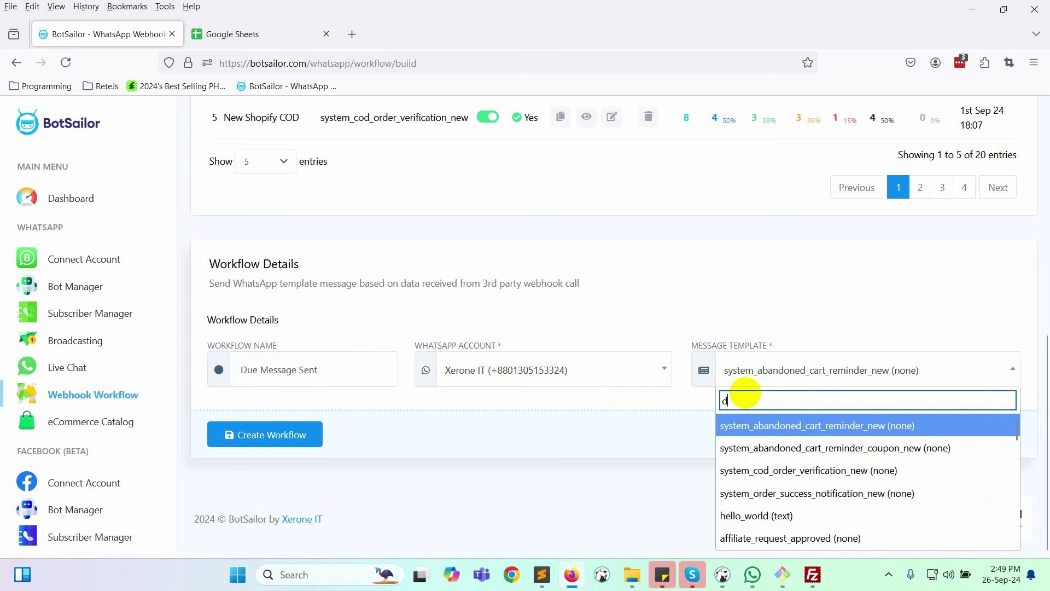
text(due)
click(770, 427)
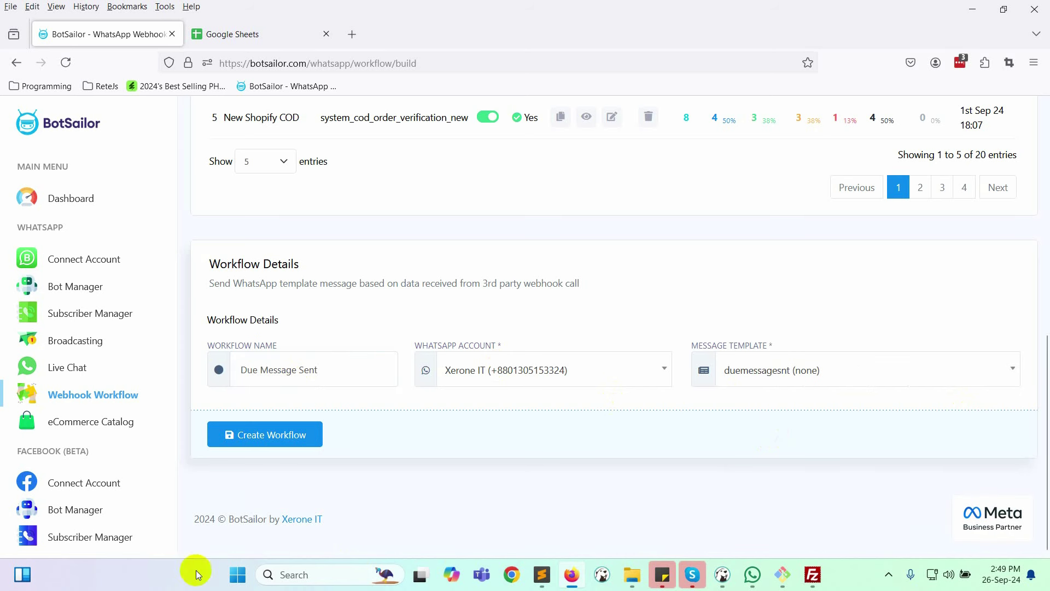
click(287, 434)
scroll(571, 386, down, 3)
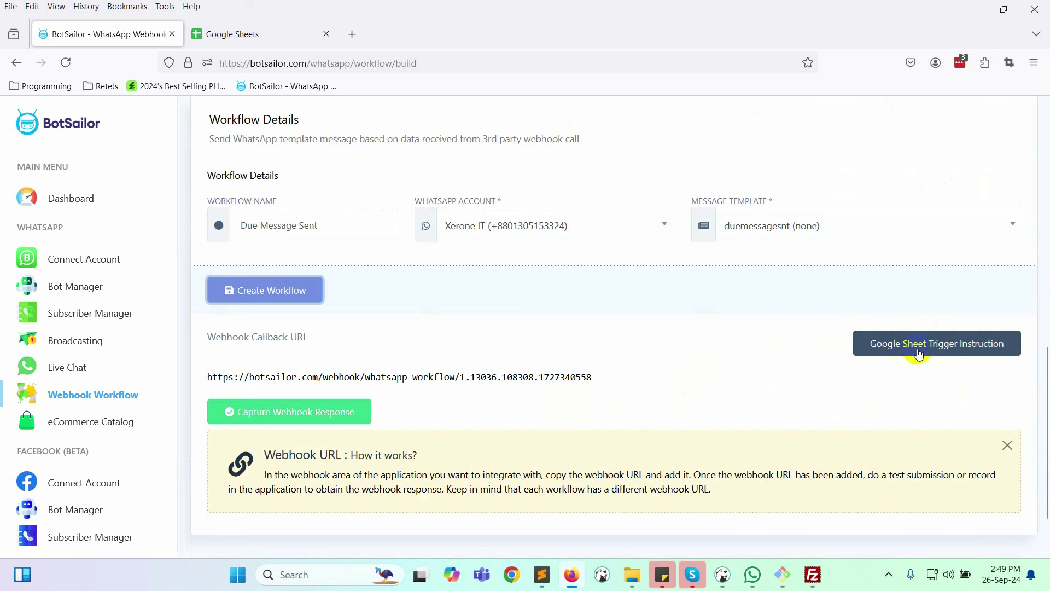
Copy the script from the Google Sheet Trigger Instruction, then go to Google Sheets.
click(915, 352)
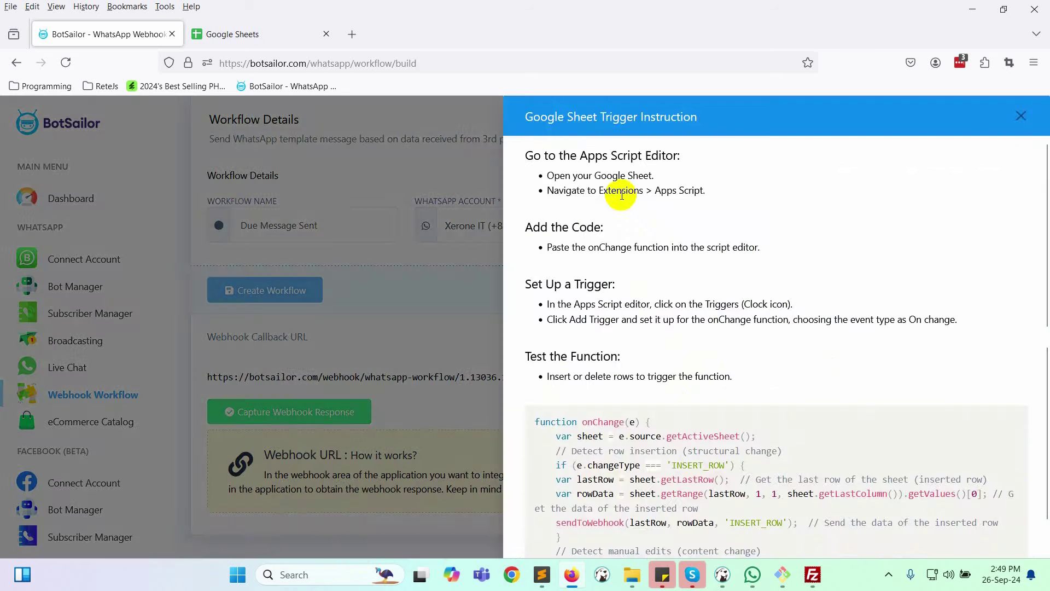
drag(530, 155, 710, 371)
click(846, 350)
scroll(849, 347, down, 5)
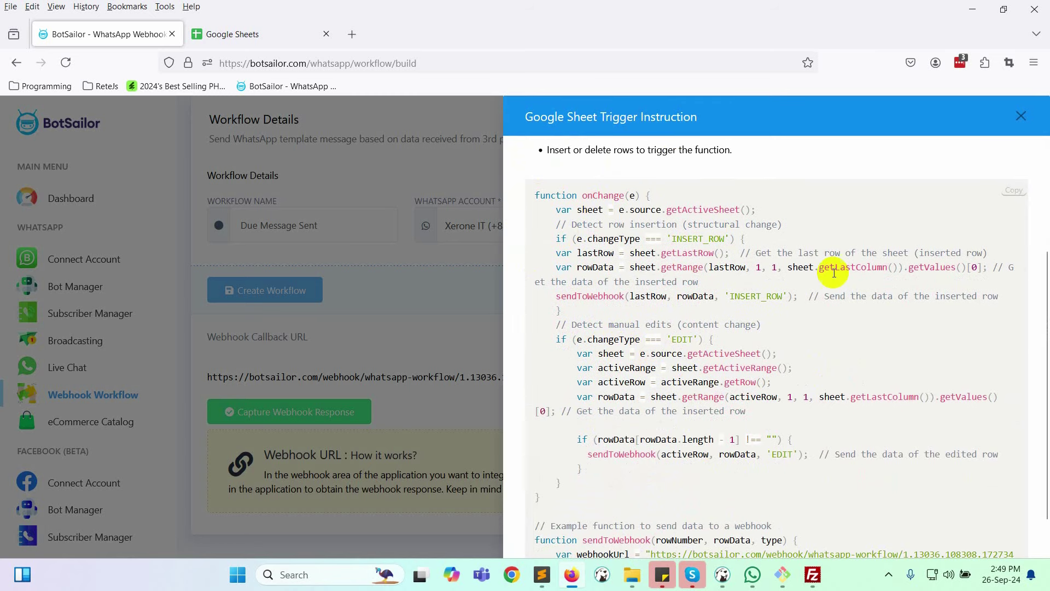
click(1019, 194)
click(292, 38)
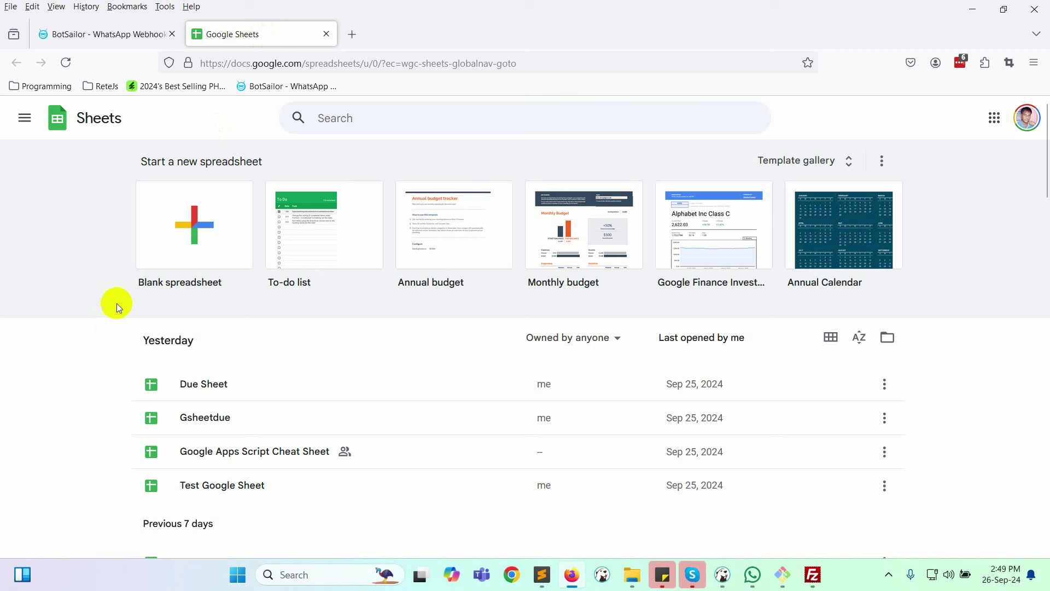
Create a blank spreadsheet with headers Phone Number, Name and Due in A1:C1.
click(182, 235)
click(142, 110)
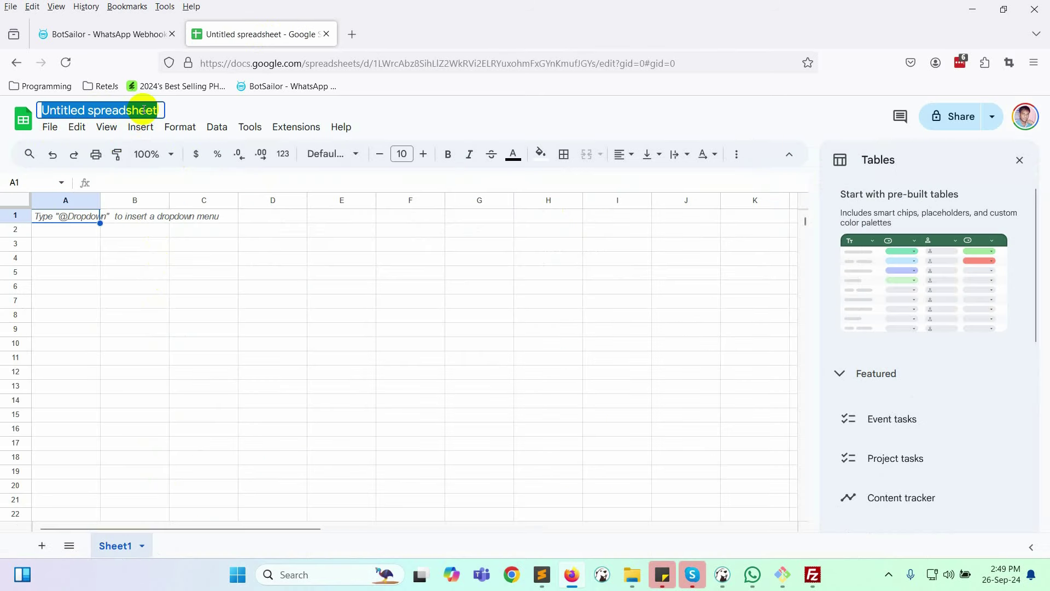
text(Customer Due)
click(170, 272)
click(65, 218)
text(Phone Number)
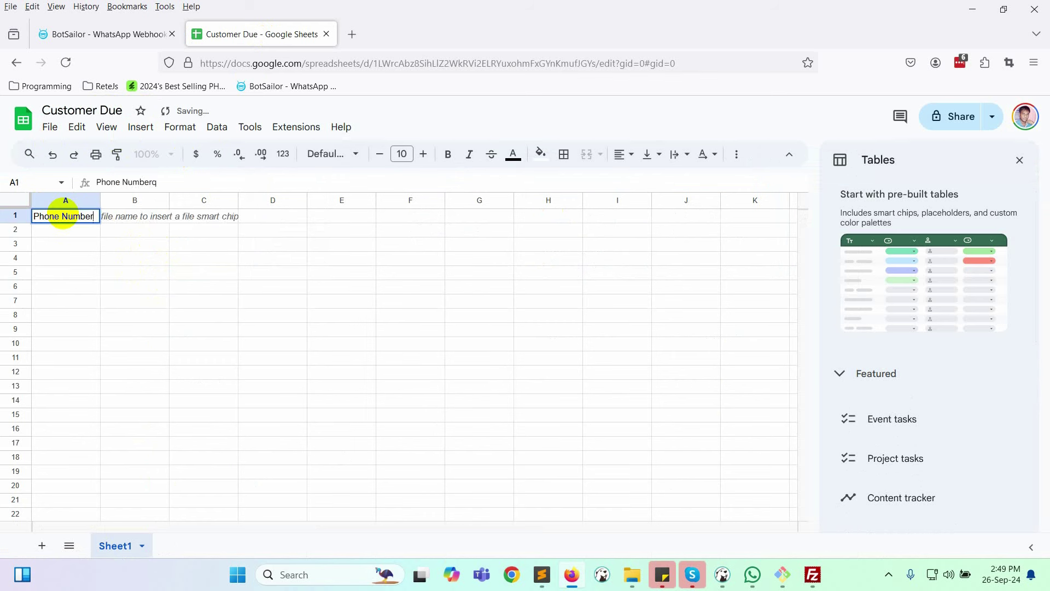
click(136, 216)
text(Name)
key(Tab)
text(Due)
click(284, 301)
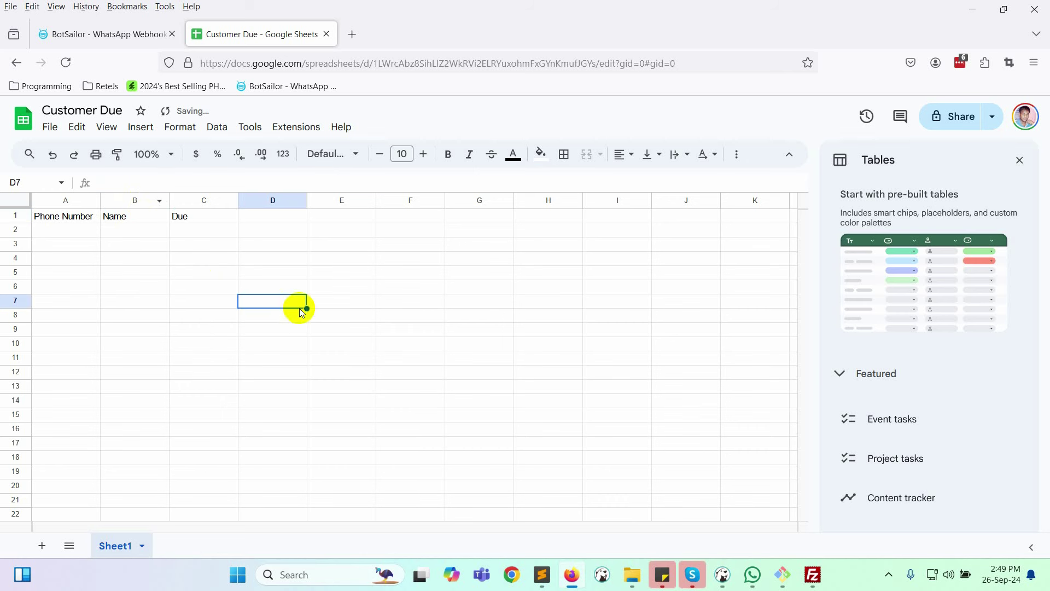
Replace the Apps Script starter code with the copied onChange webhook script, save, and view triggers.
click(292, 126)
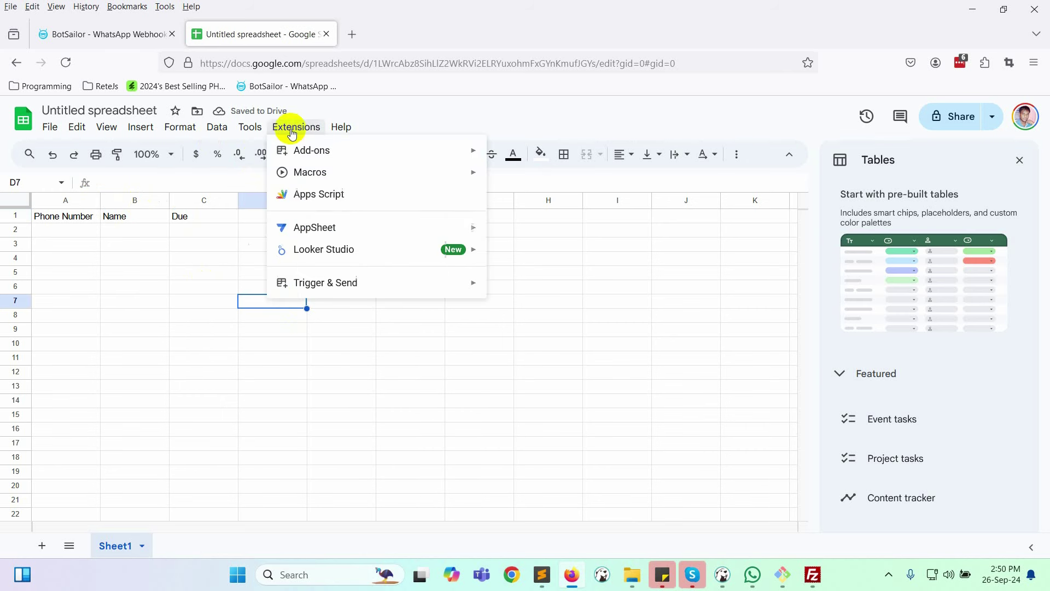
click(321, 195)
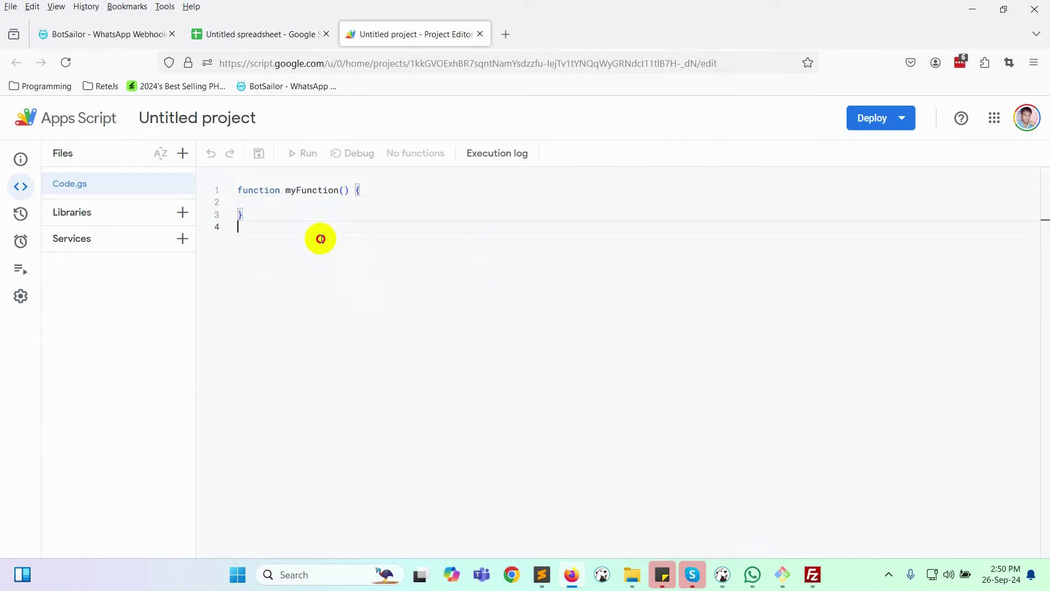
drag(250, 215, 220, 179)
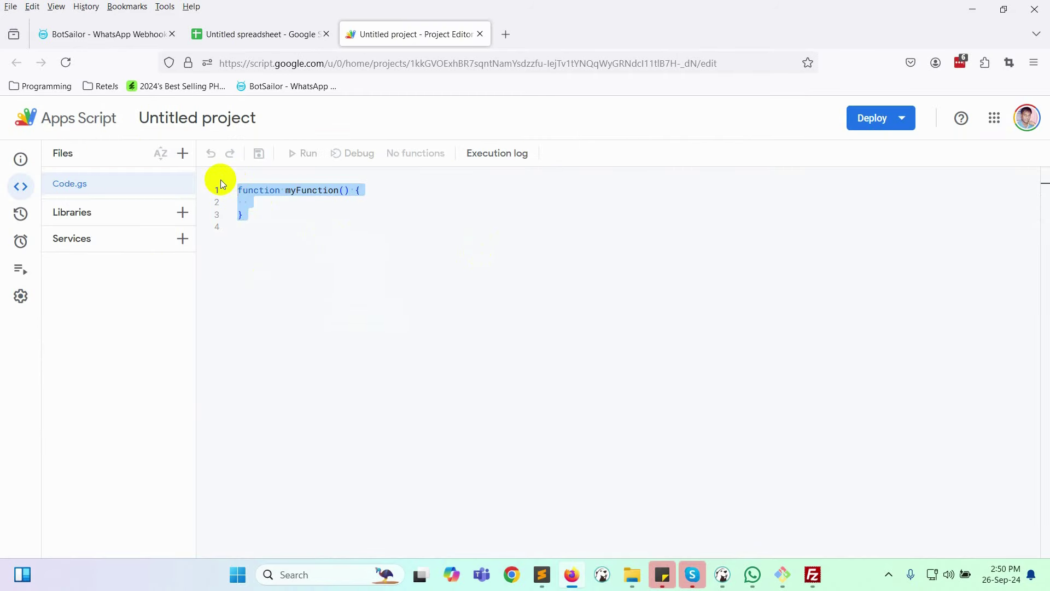
key(BackSpace)
key(ctrl+v)
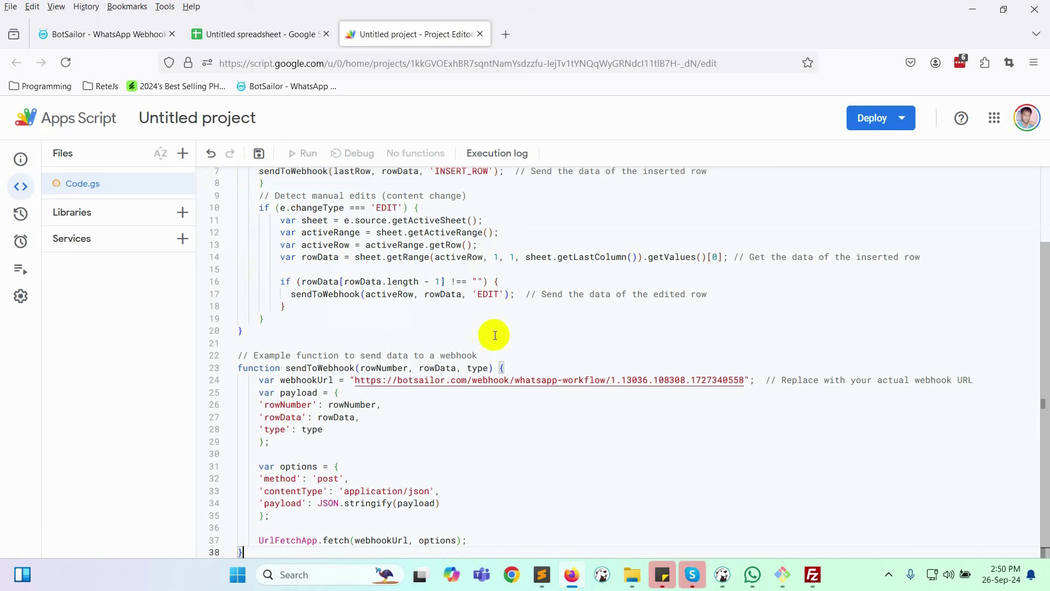
key(ctrl+s)
click(66, 246)
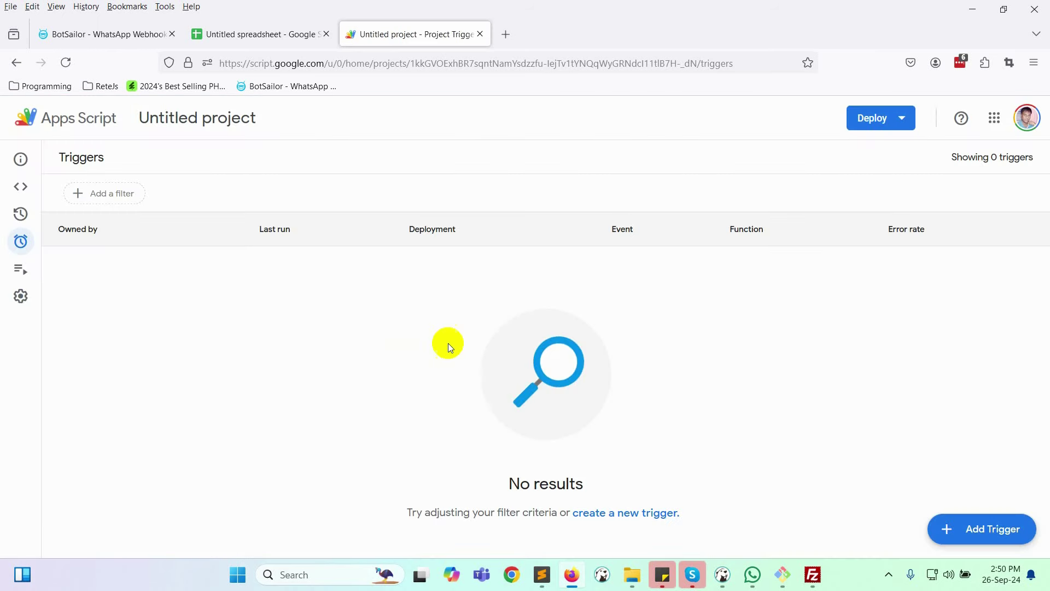
Add a trigger running onChange from the spreadsheet on the On change event.
click(986, 530)
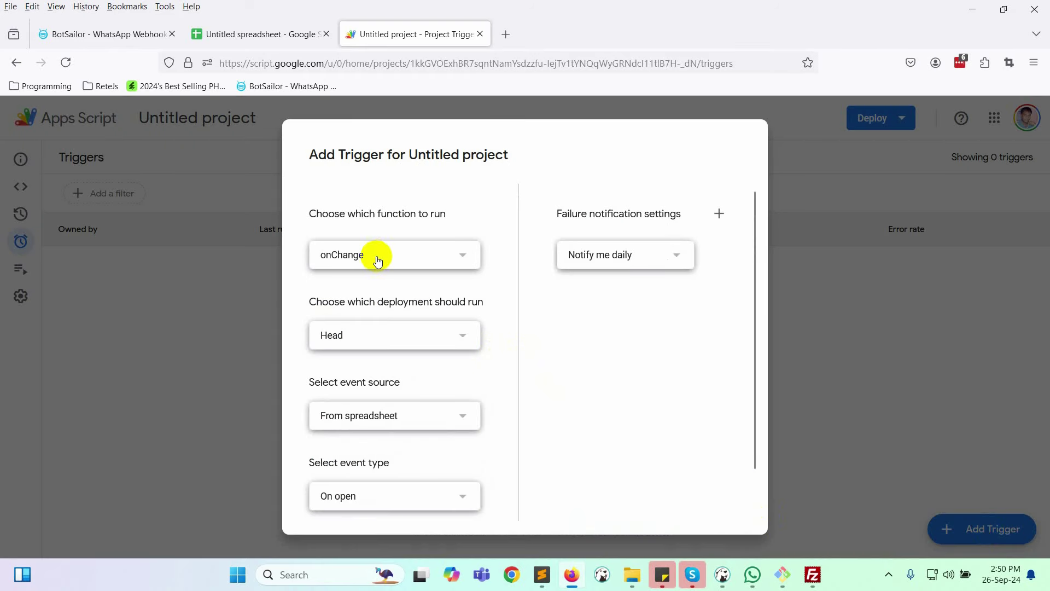
click(378, 260)
click(378, 256)
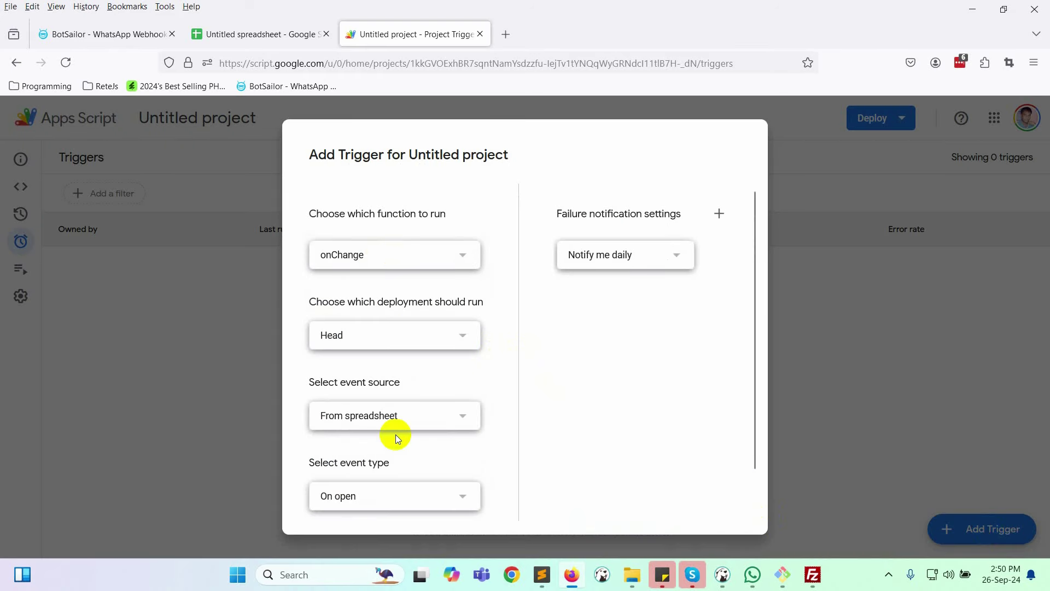
scroll(334, 471, down, 1)
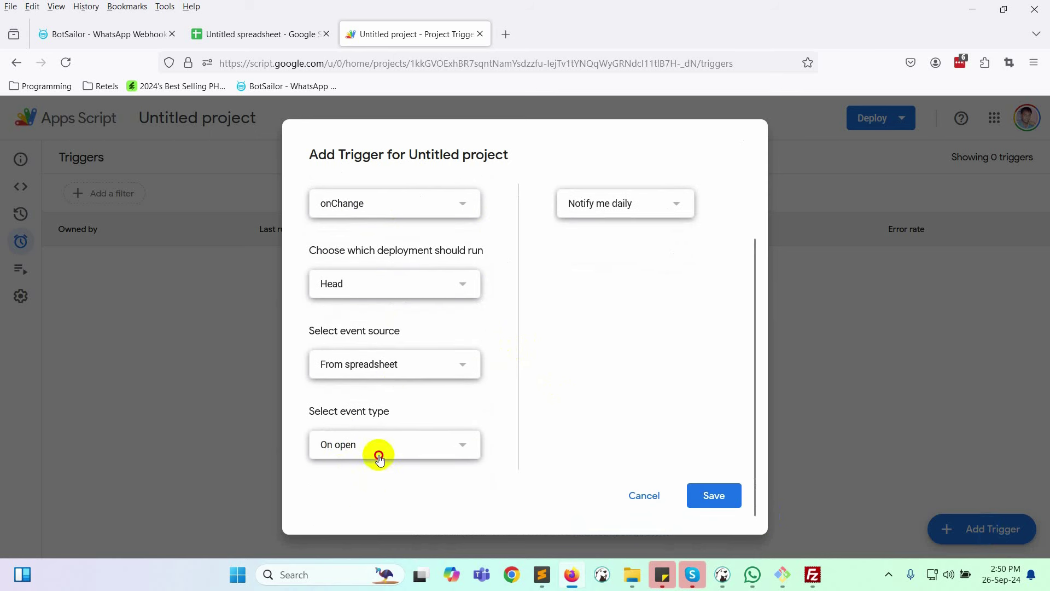
click(376, 448)
click(341, 496)
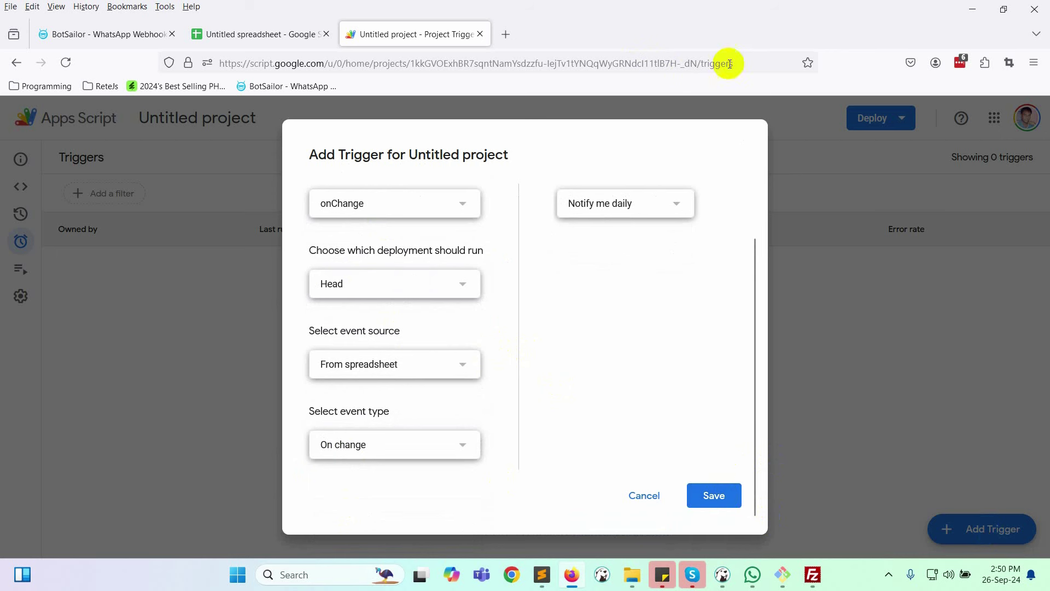
scroll(714, 341, up, 2)
scroll(698, 369, down, 2)
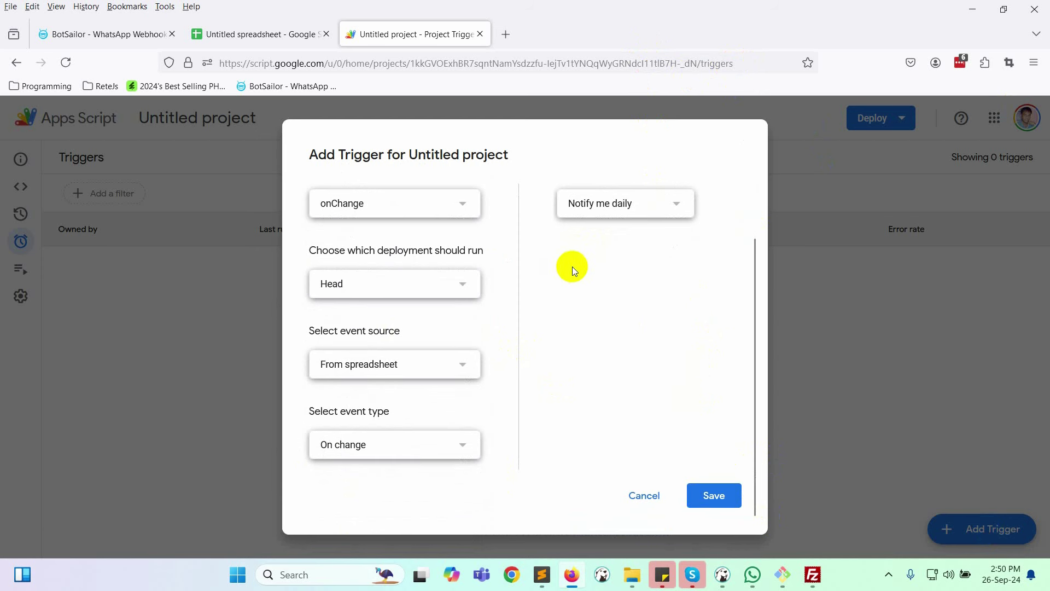
Save the trigger and authorize the project via Advanced, Go to project, and Allow.
click(713, 497)
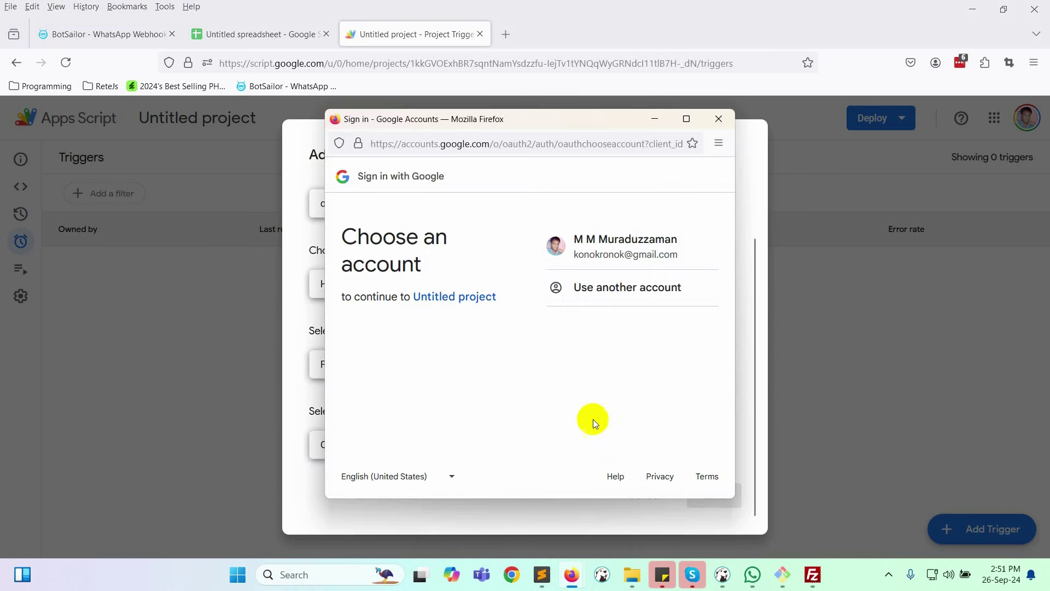
click(625, 248)
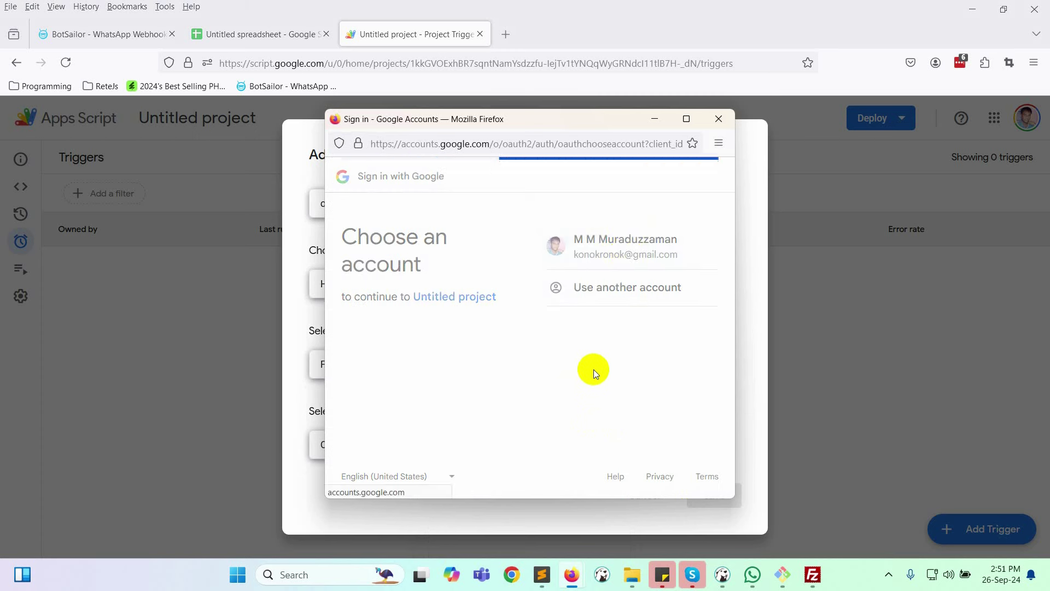
drag(341, 277, 585, 290)
click(449, 426)
click(365, 394)
scroll(525, 394, down, 1)
click(429, 430)
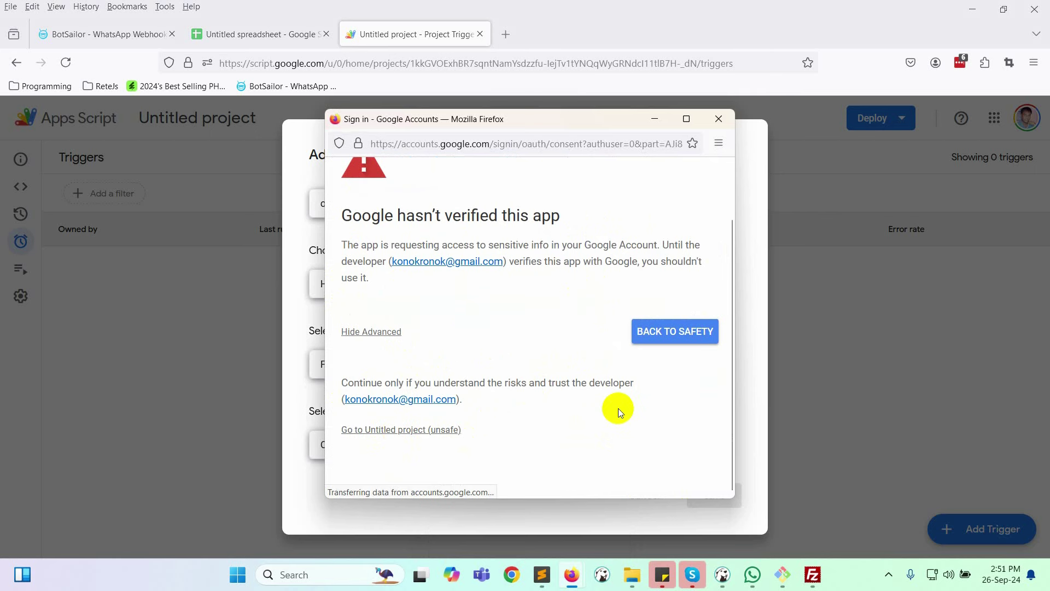
scroll(613, 398, down, 3)
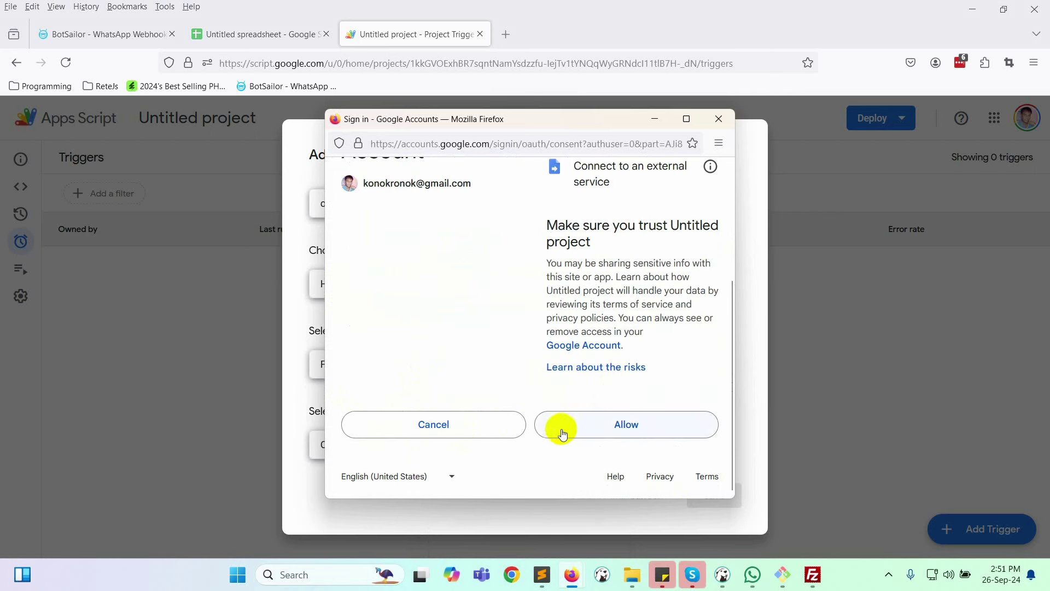
click(633, 427)
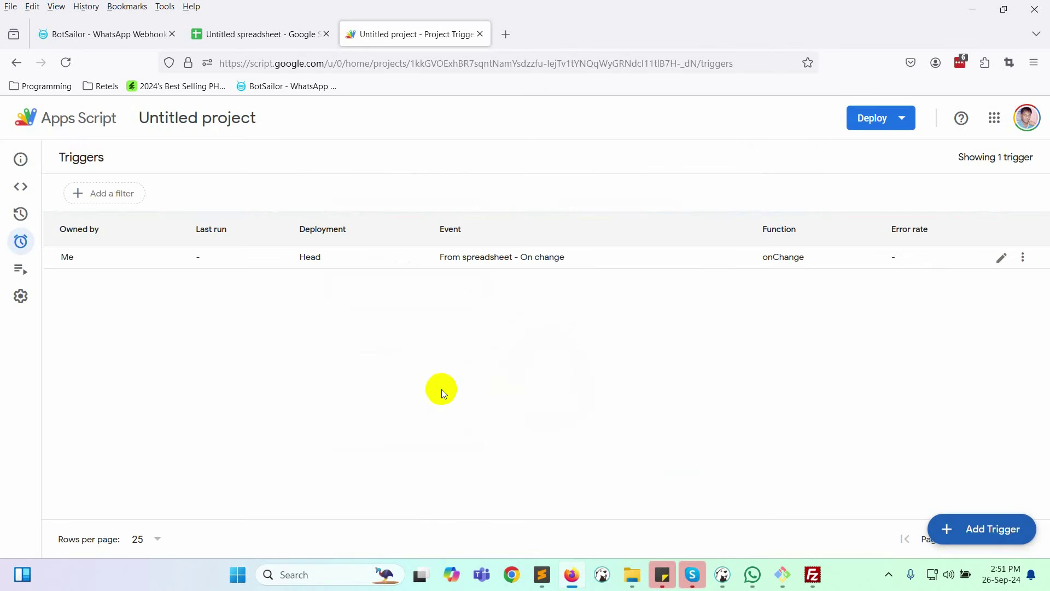
Auto-fit spreadsheet columns A and B, and close BotSailor's trigger instructions.
click(254, 33)
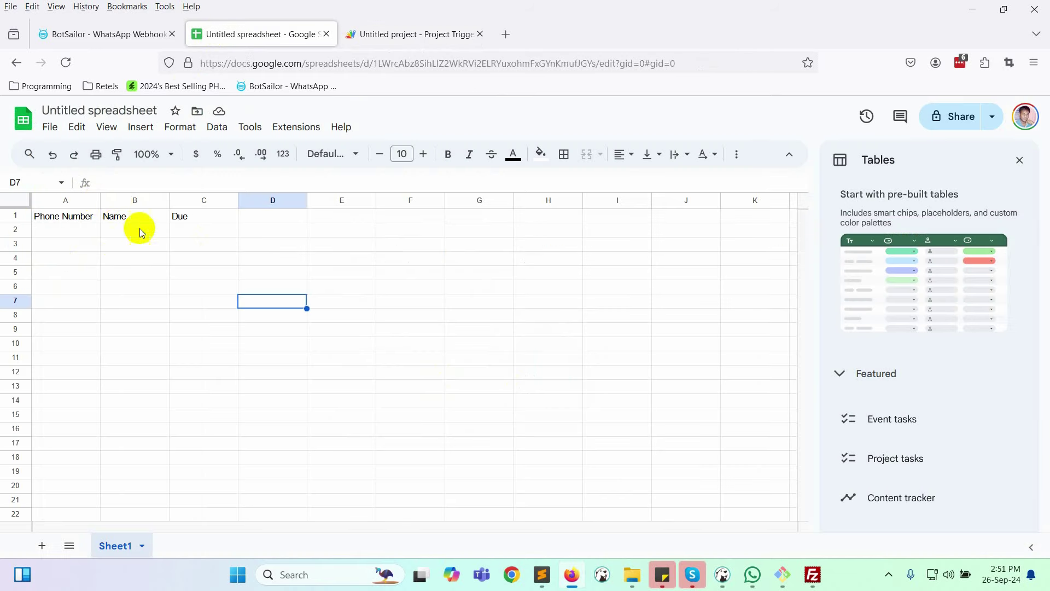
double_click(100, 199)
double_click(165, 200)
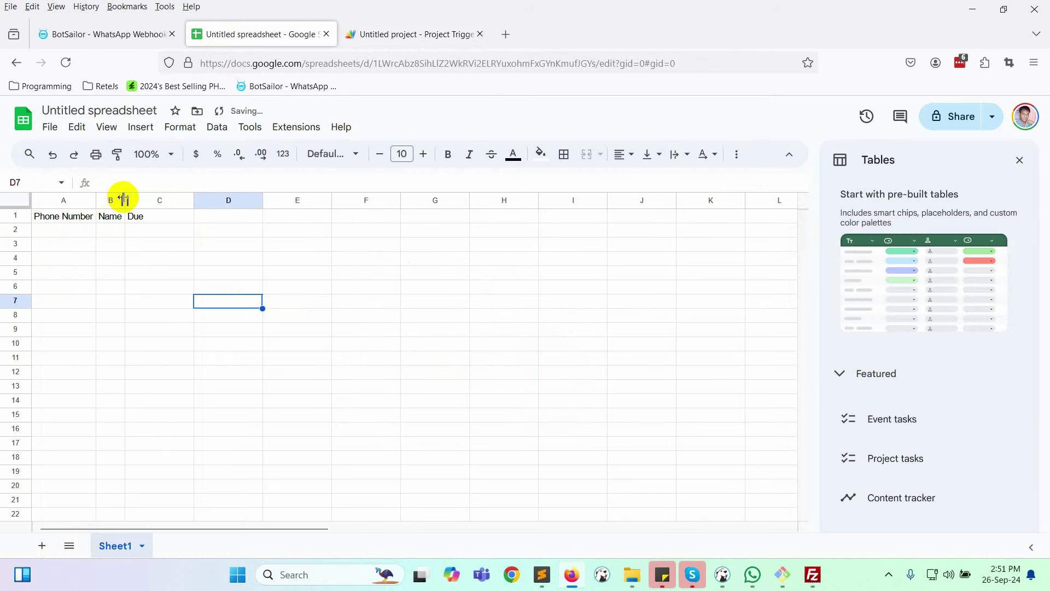
click(90, 34)
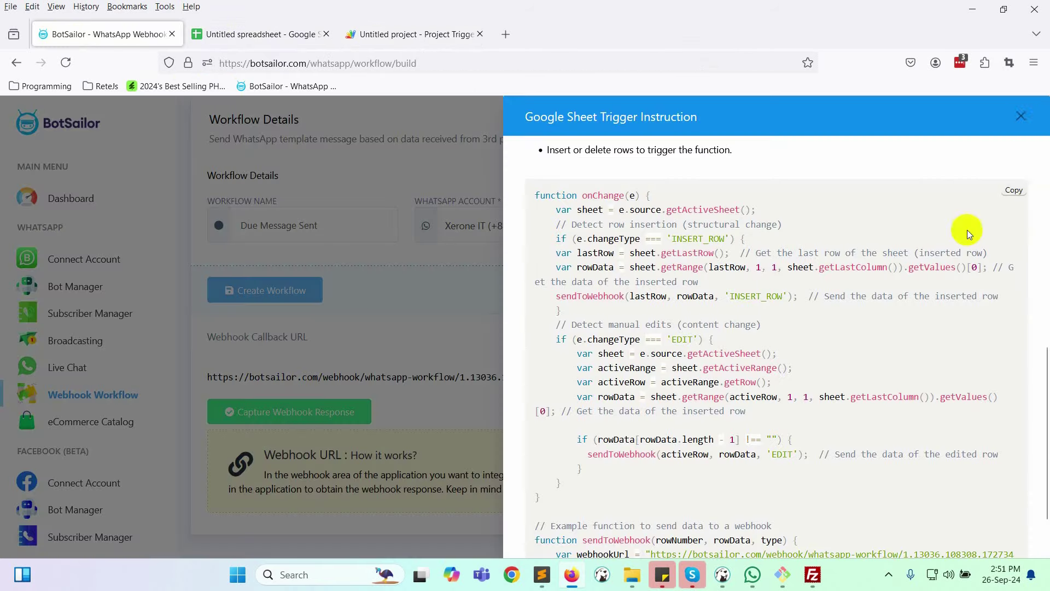
click(1022, 115)
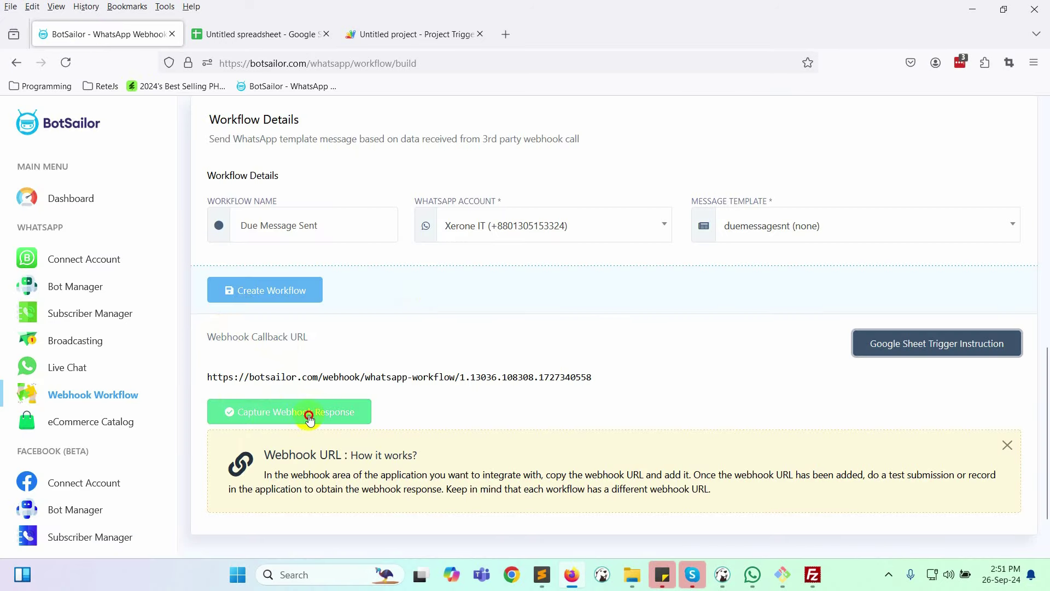
Enter the test row 2225554, Zaman, 25 in A2:C2.
click(263, 34)
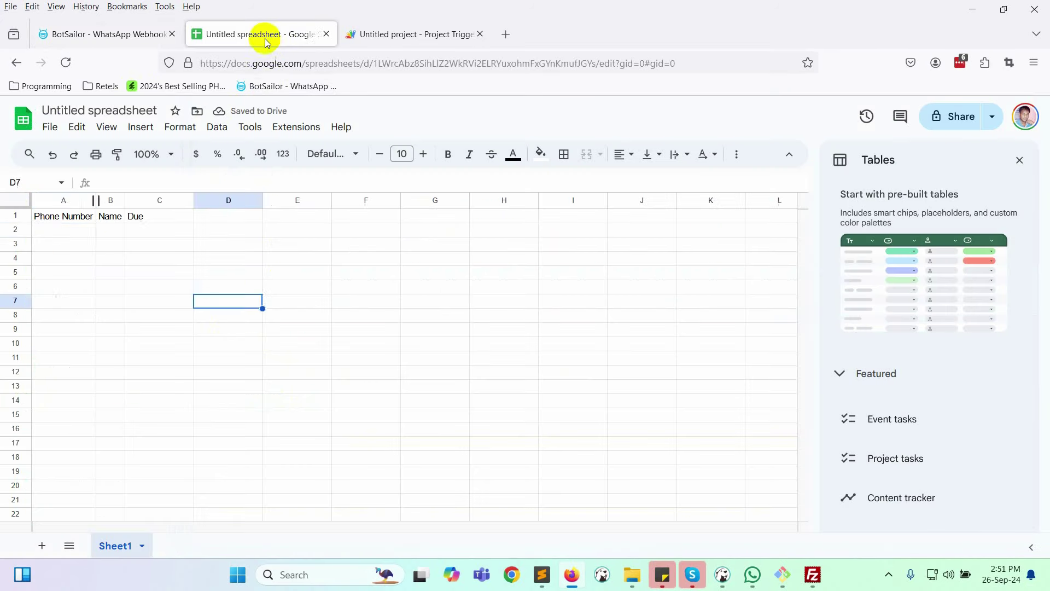
click(46, 234)
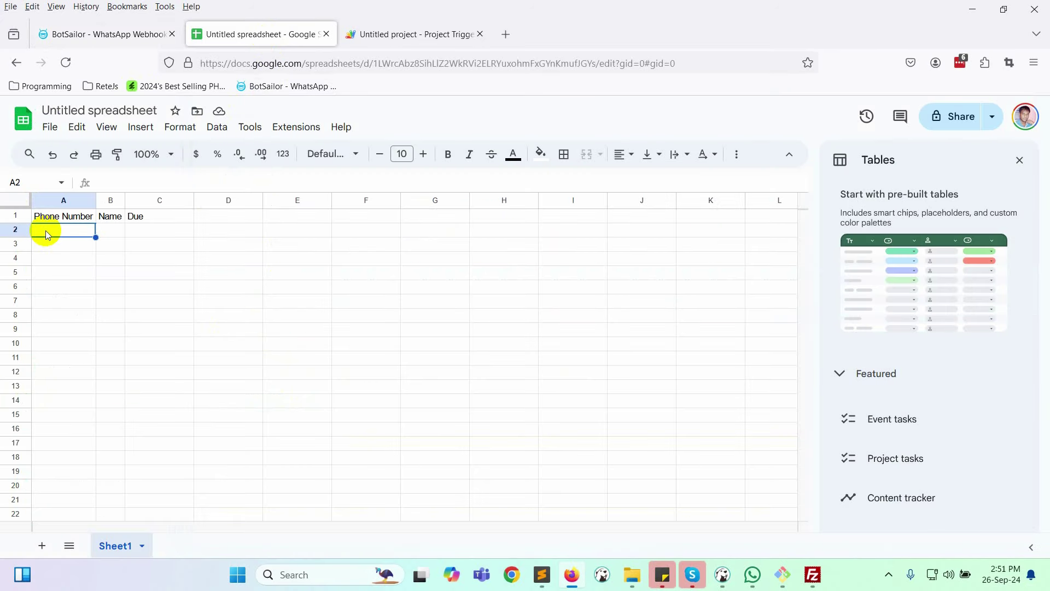
text(2225554)
key(Tab)
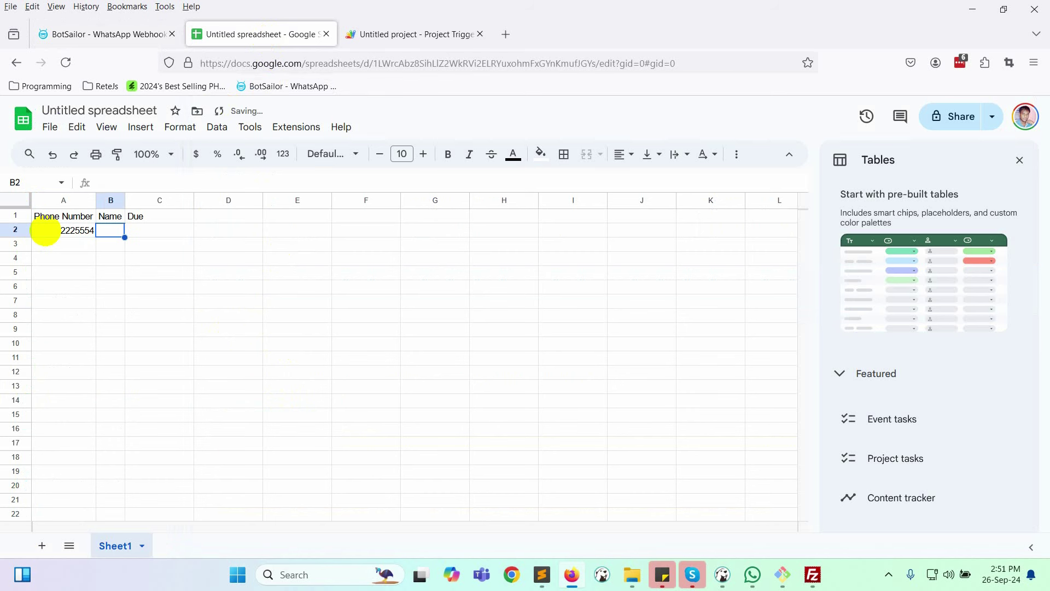
text(Za)
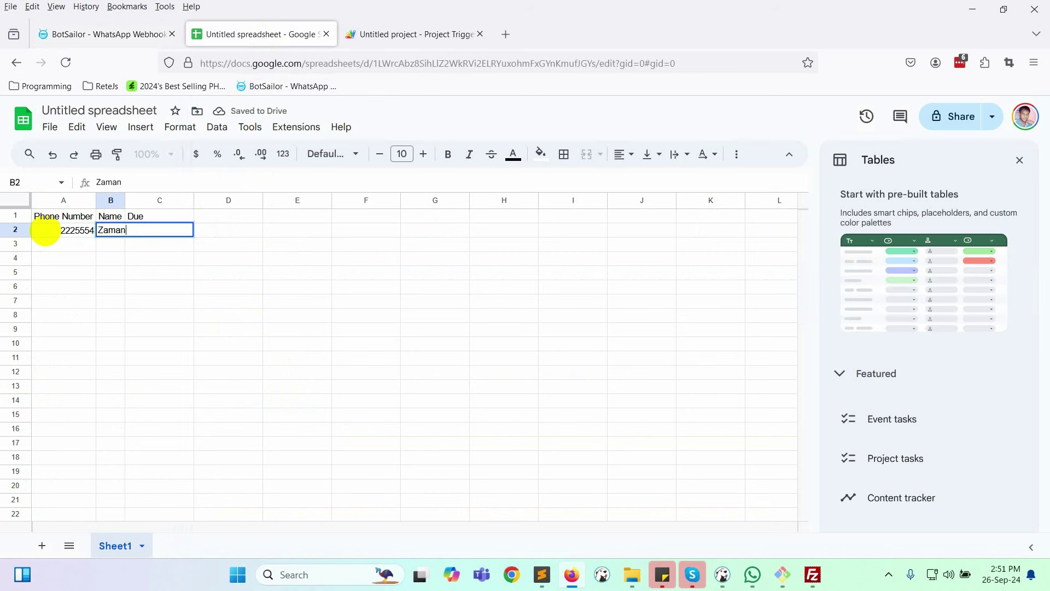
text(man)
key(Tab)
text(25)
key(Return)
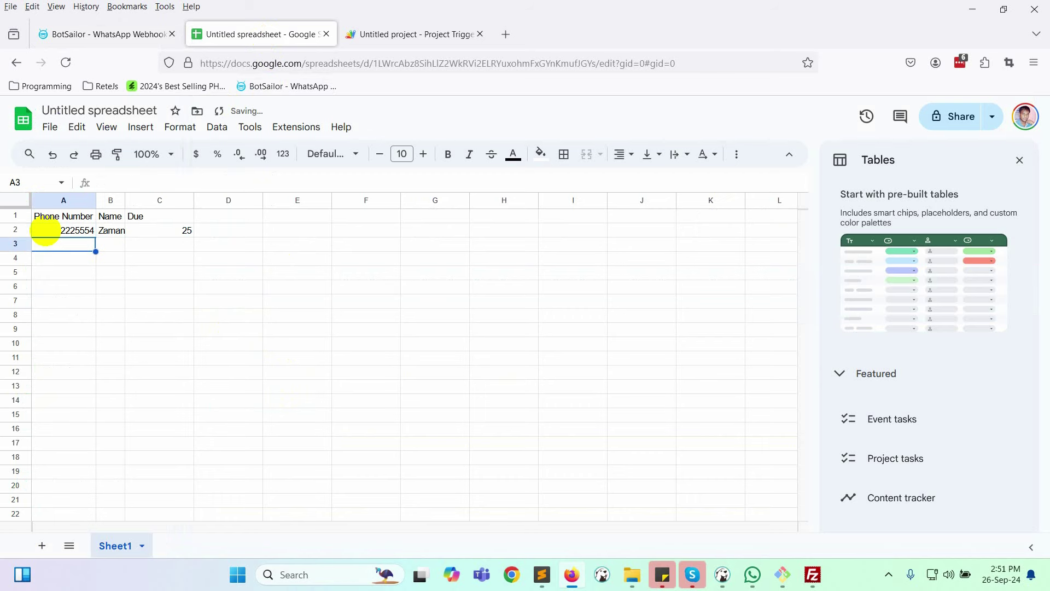
Load the webhook's raw data and highlight the rowData values 2225554, Zaman and 25.
click(99, 34)
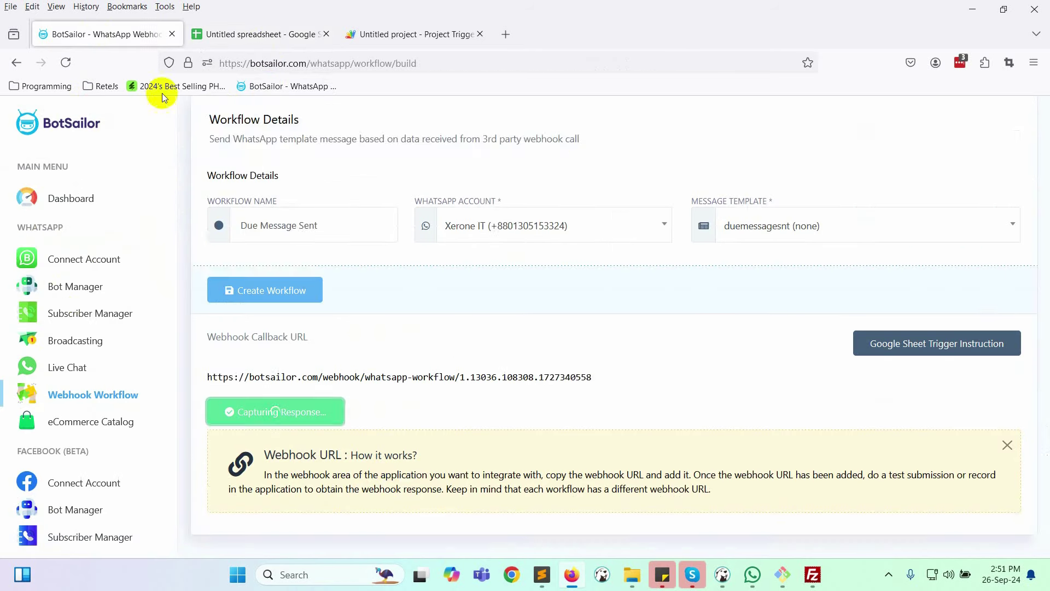
scroll(611, 392, down, 3)
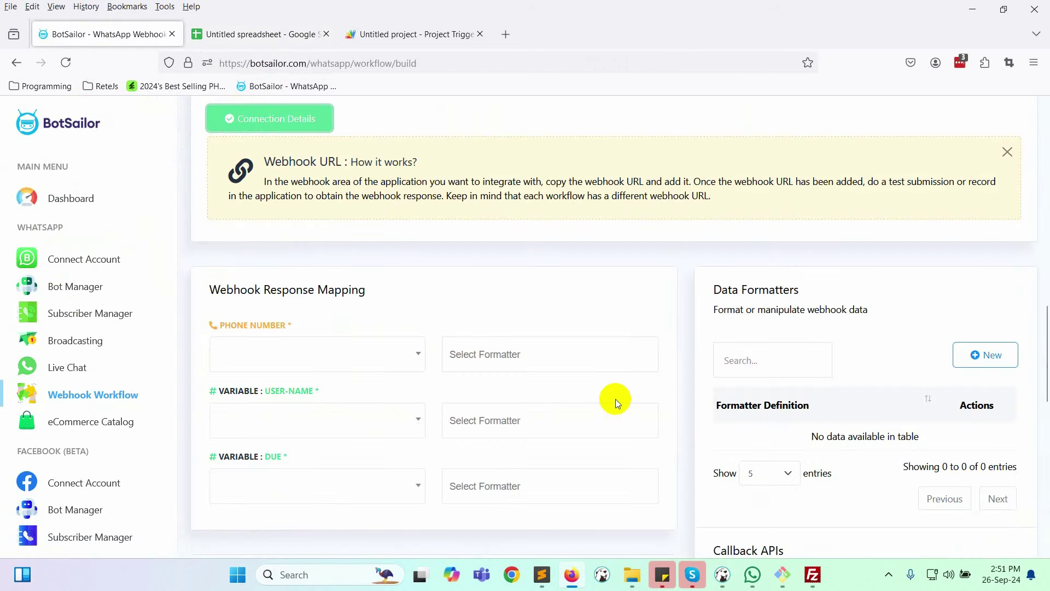
scroll(616, 398, down, 4)
scroll(706, 397, down, 3)
scroll(800, 398, down, 2)
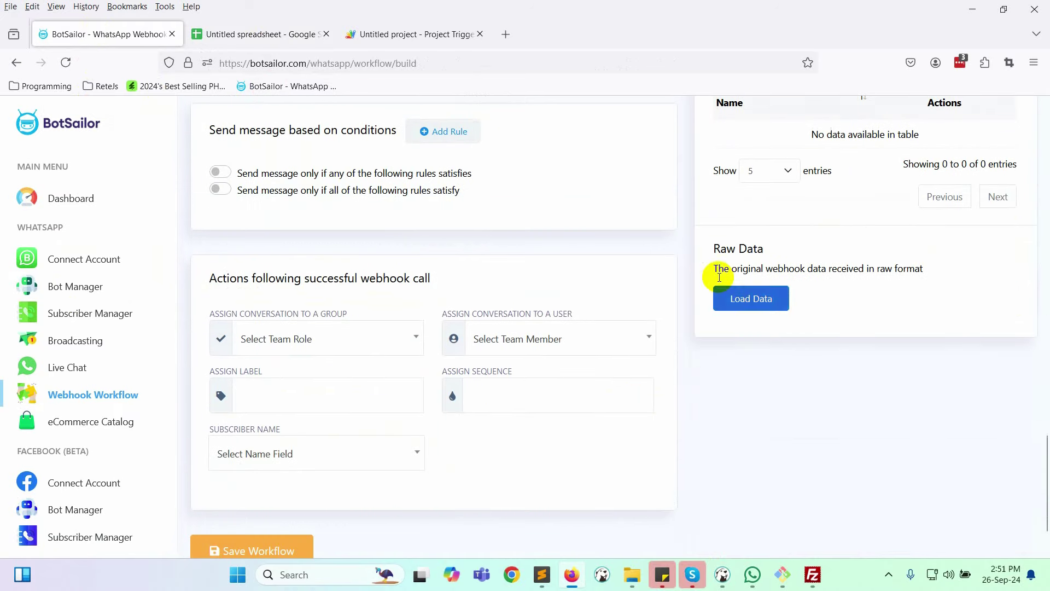
click(747, 299)
drag(734, 359, 818, 435)
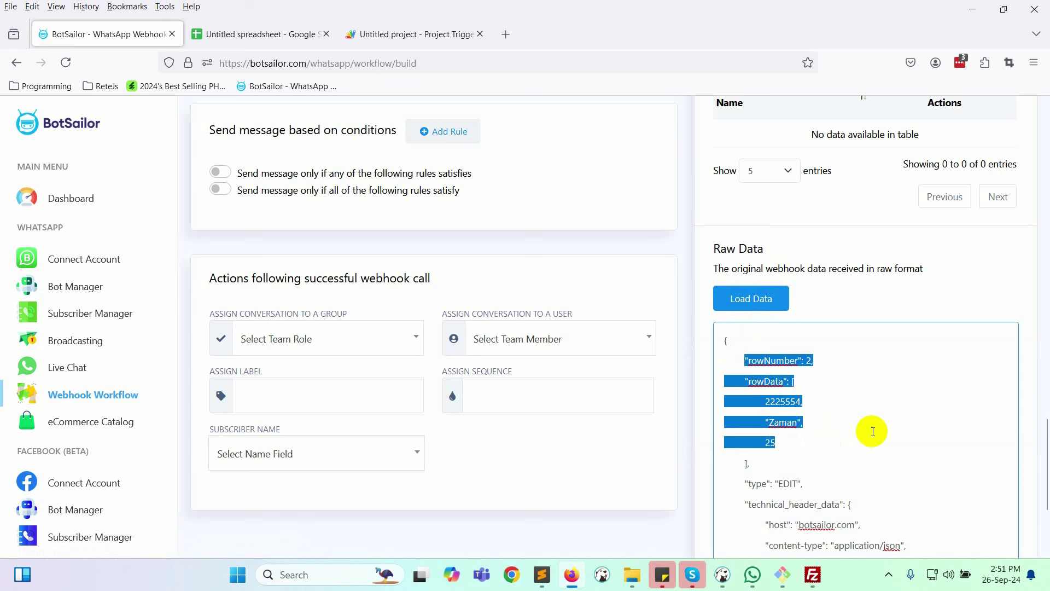
scroll(304, 243, up, 6)
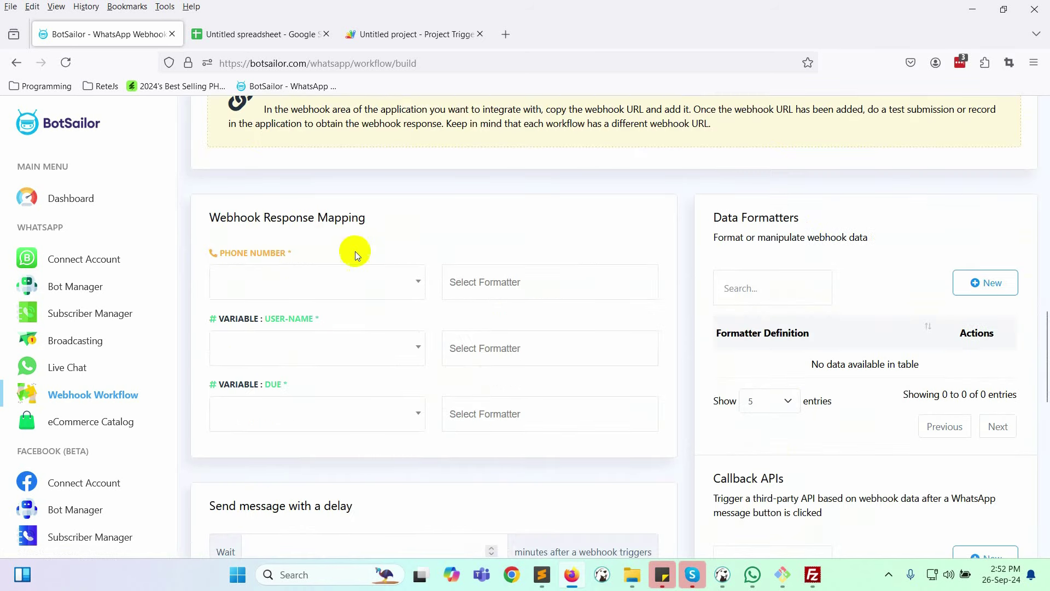
Map Phone Number to rowData>0, USER-NAME to rowData>1 and DUE to rowData>2, then save.
click(298, 291)
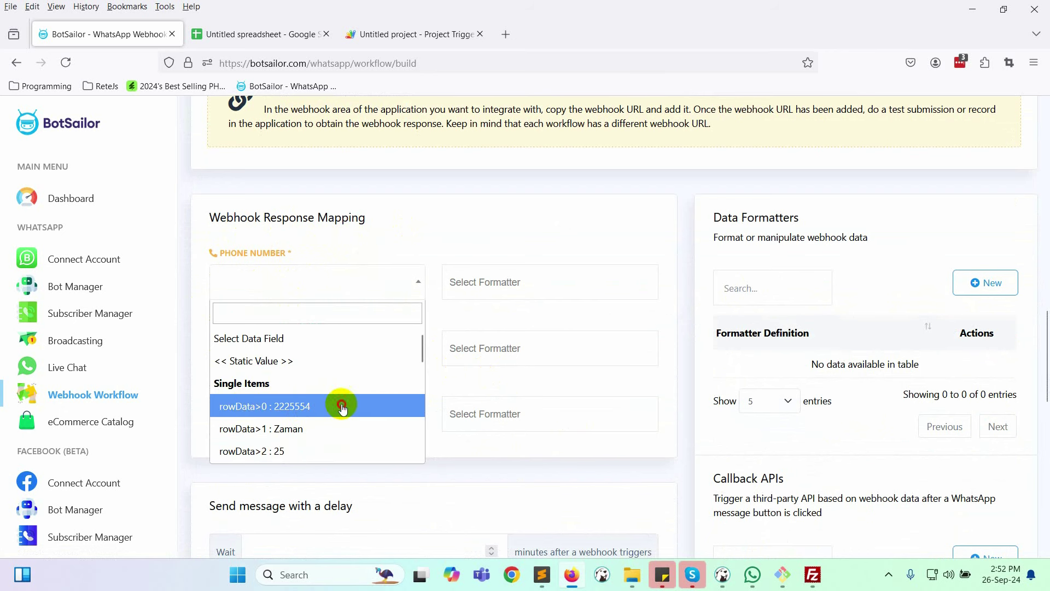
click(337, 405)
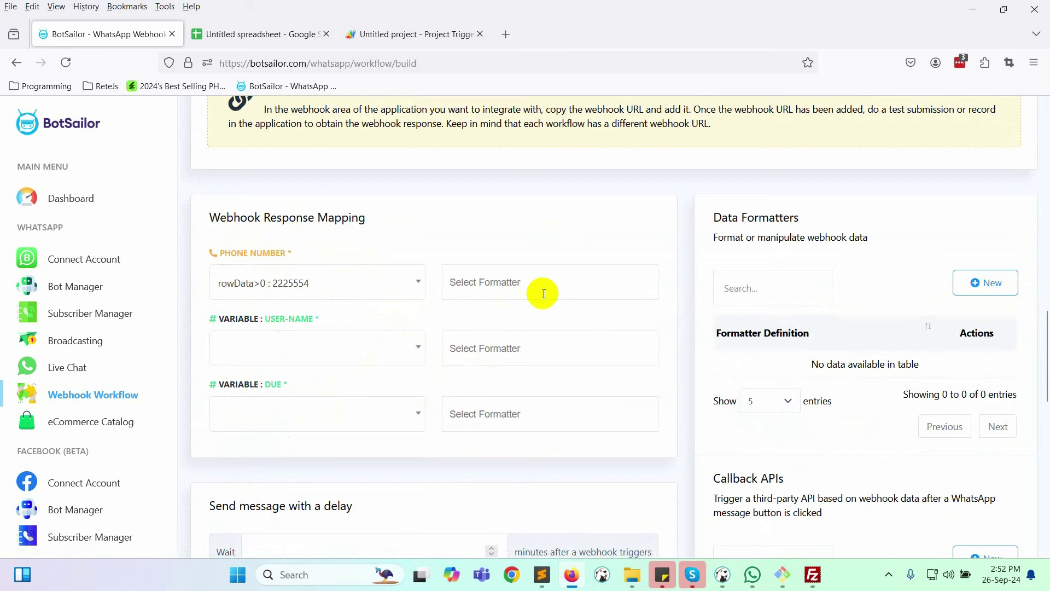
scroll(542, 296, down, 1)
click(364, 275)
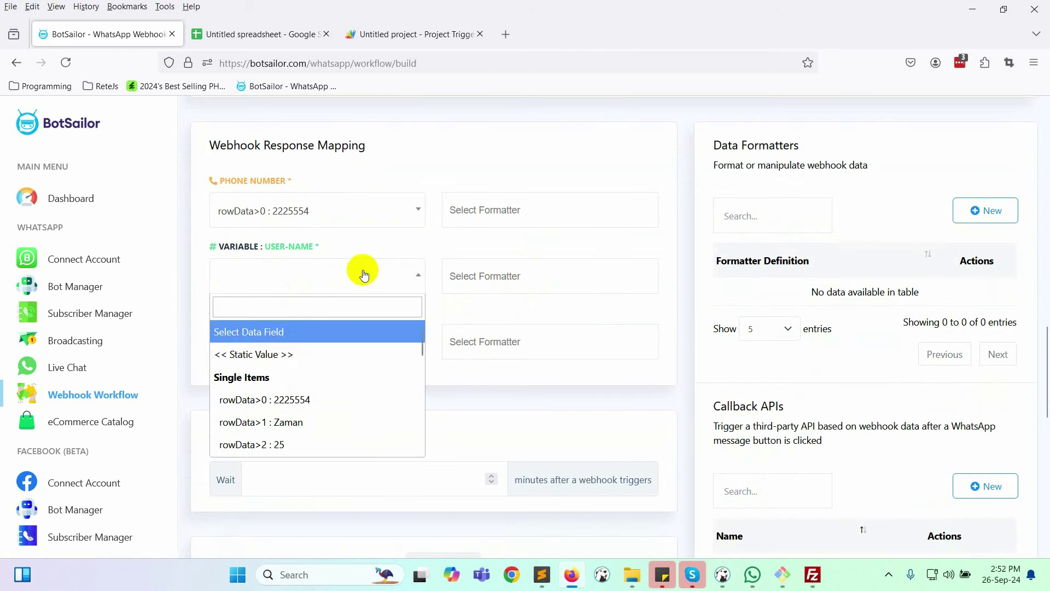
click(304, 423)
scroll(318, 309, down, 1)
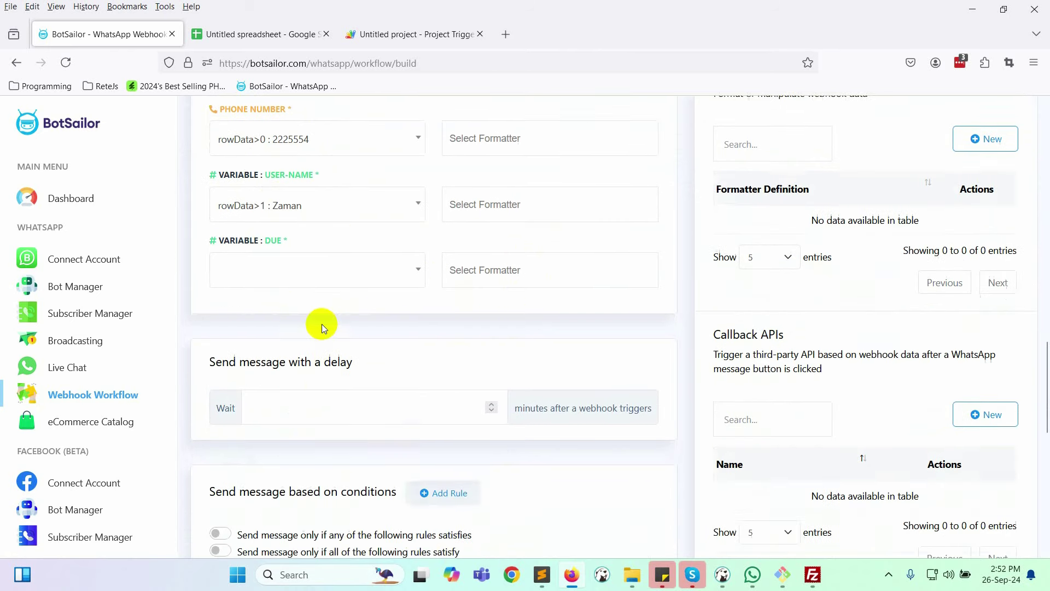
click(329, 276)
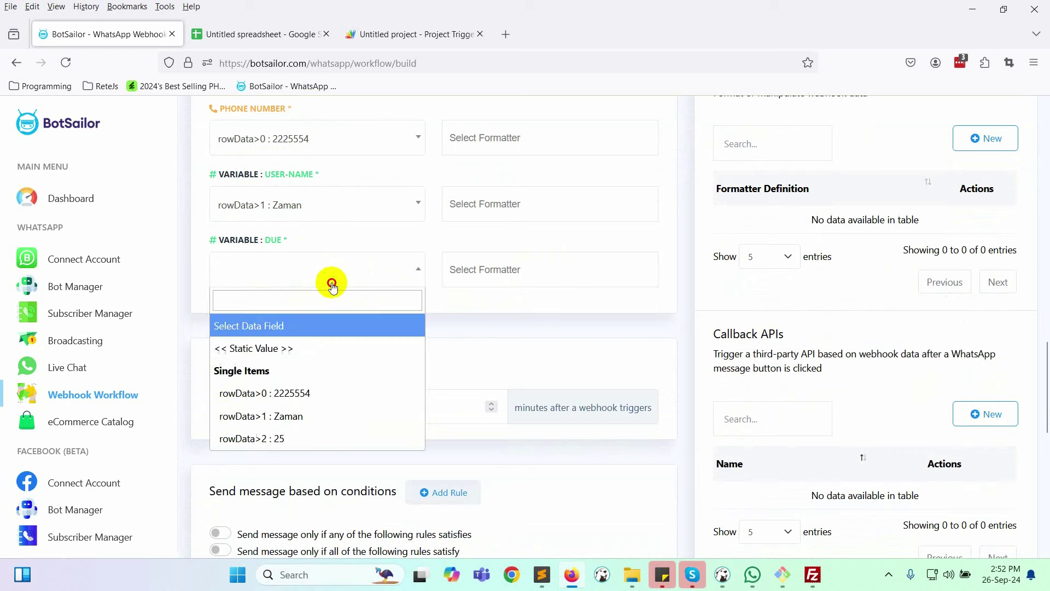
click(304, 442)
scroll(459, 291, up, 3)
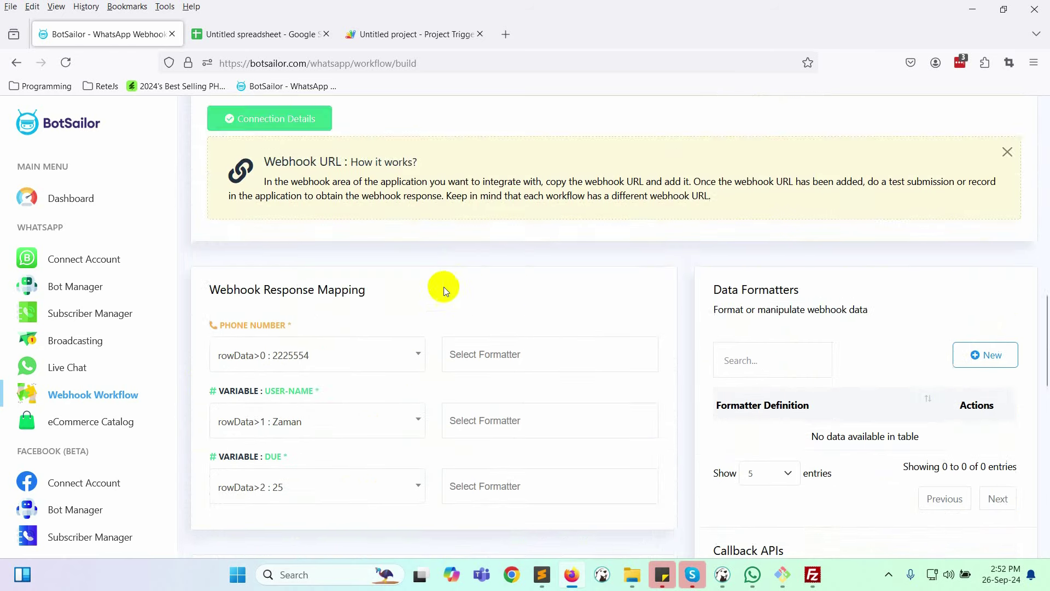
scroll(497, 360, down, 5)
scroll(451, 393, down, 4)
click(257, 470)
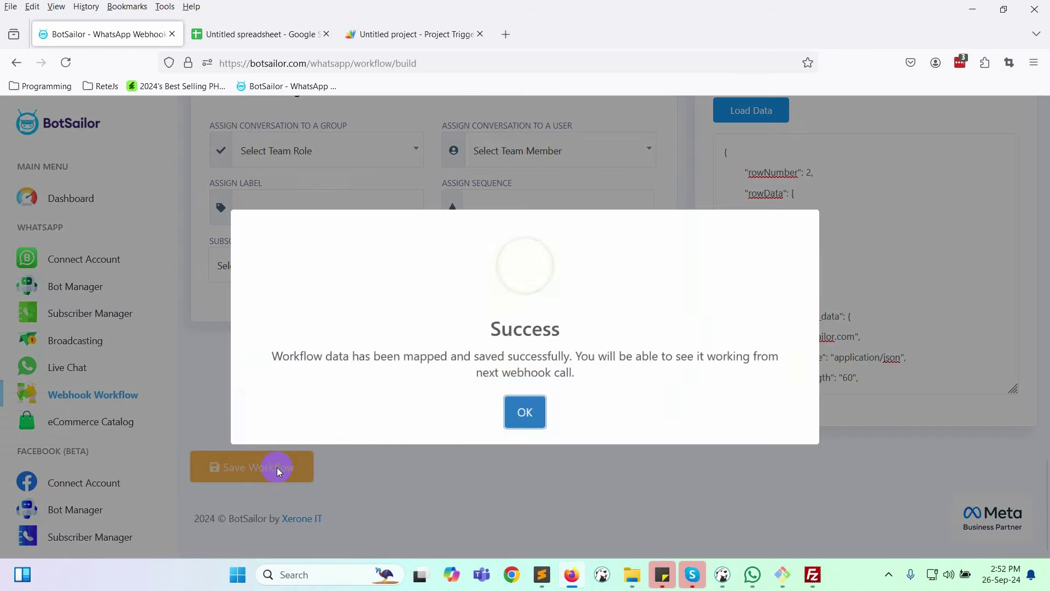
click(525, 413)
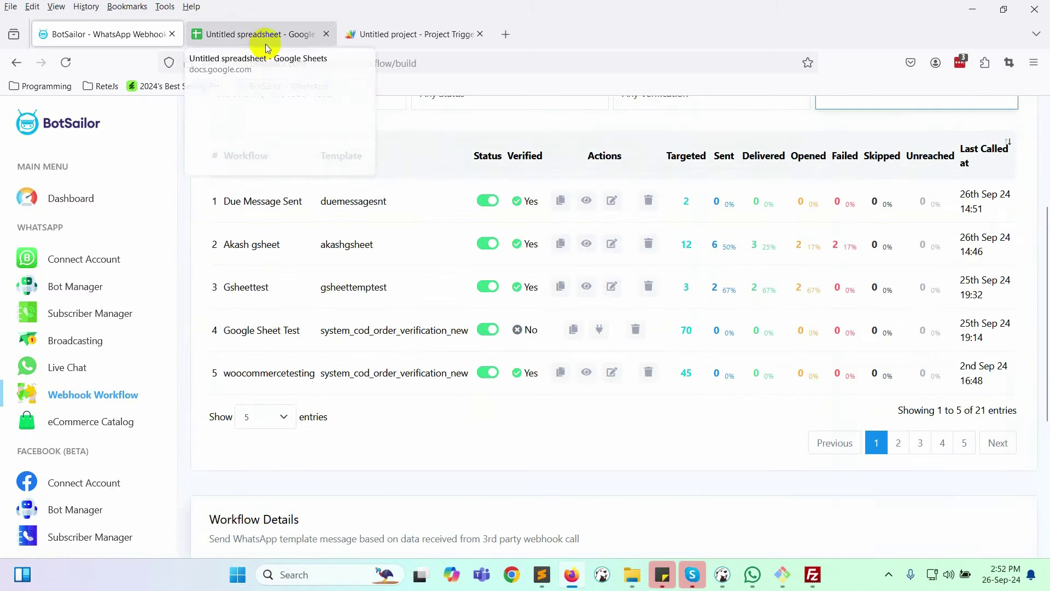
click(244, 25)
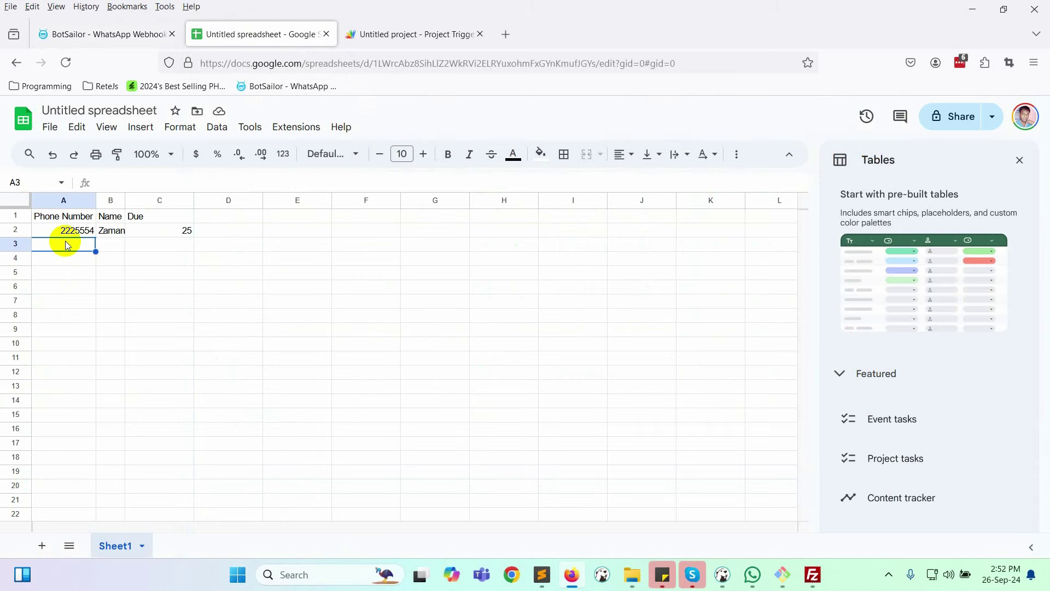
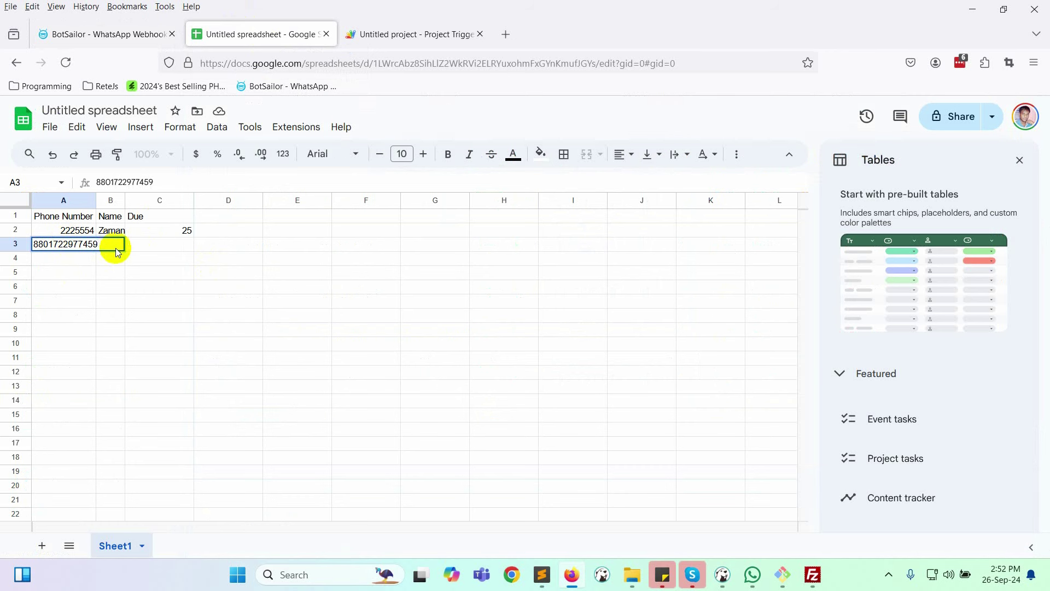
click(144, 284)
click(98, 249)
key(Tab)
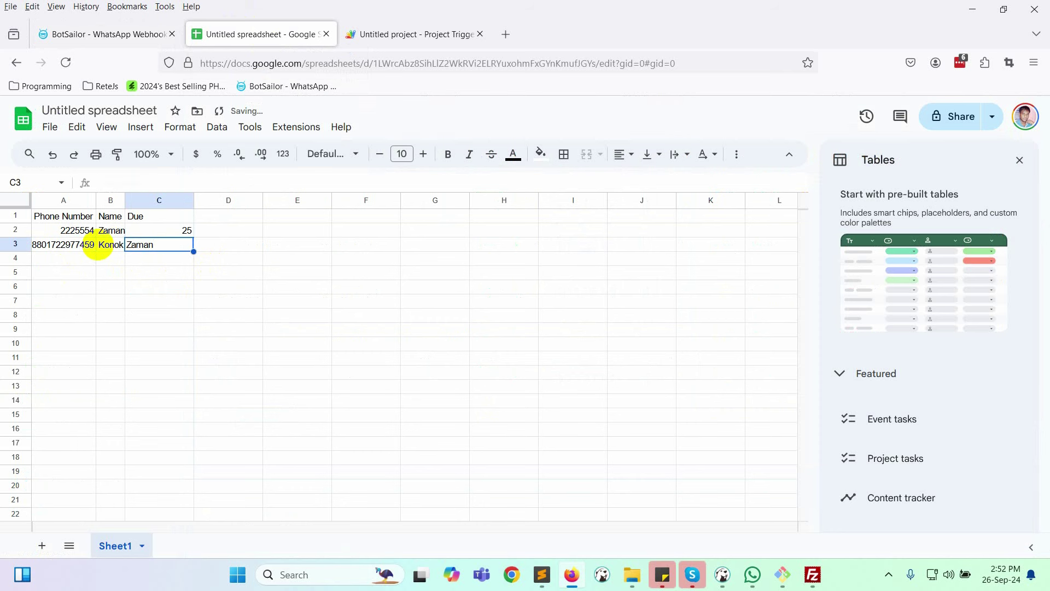
double_click(126, 201)
click(251, 284)
click(196, 251)
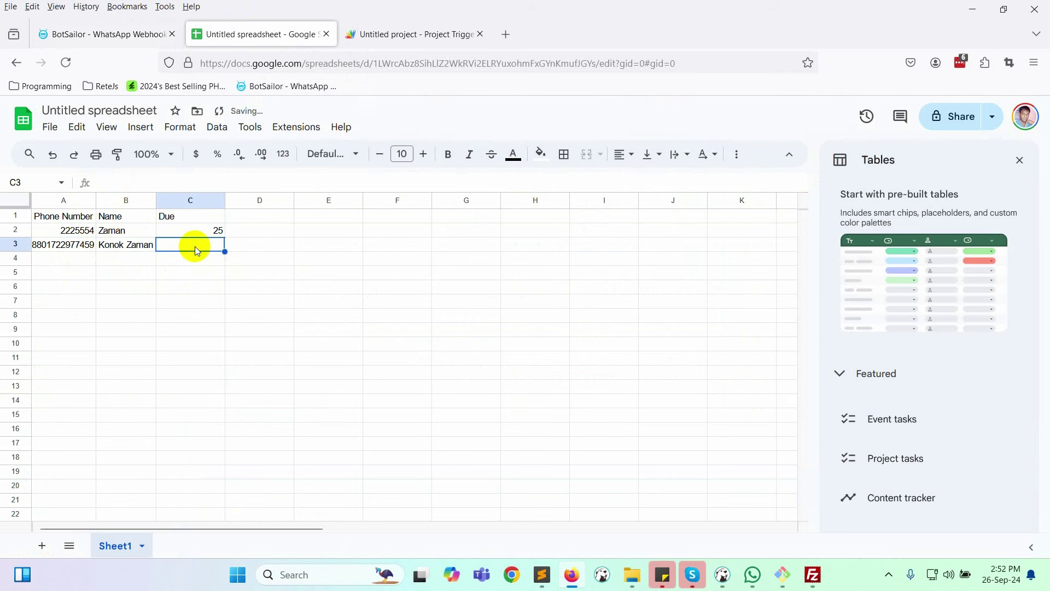
text(35)
click(397, 374)
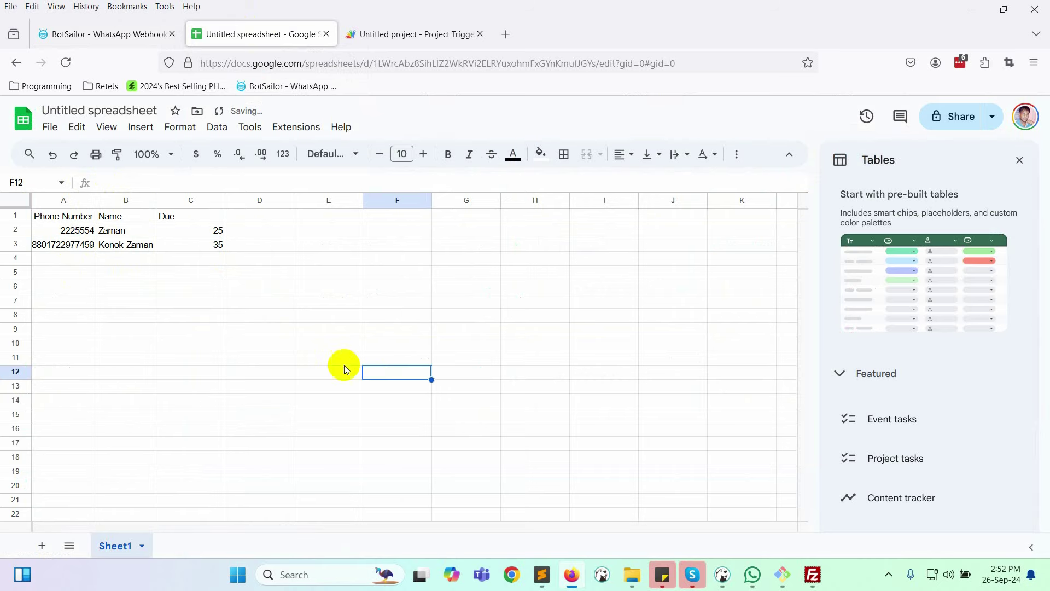
click(99, 34)
scroll(587, 347, up, 2)
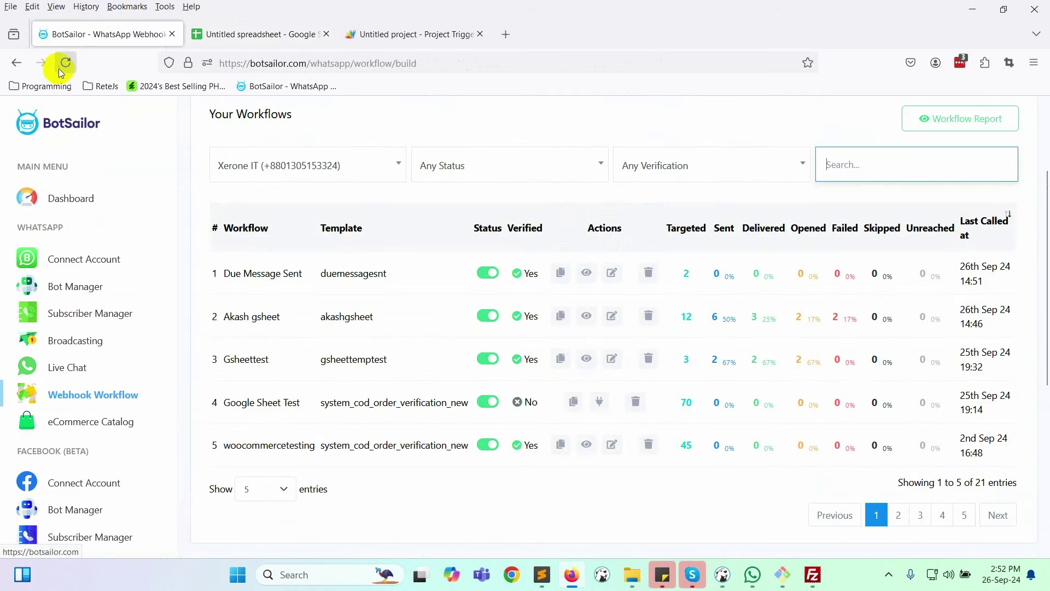
Reload the workflow list, view the Due Message Sent report, and confirm the WhatsApp message.
click(66, 61)
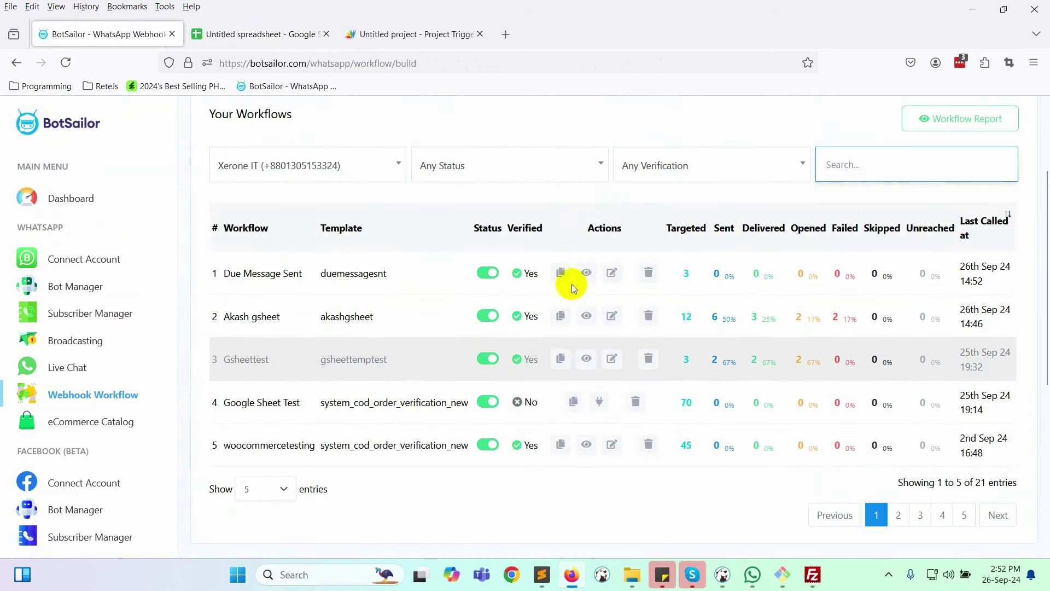
scroll(533, 362, up, 2)
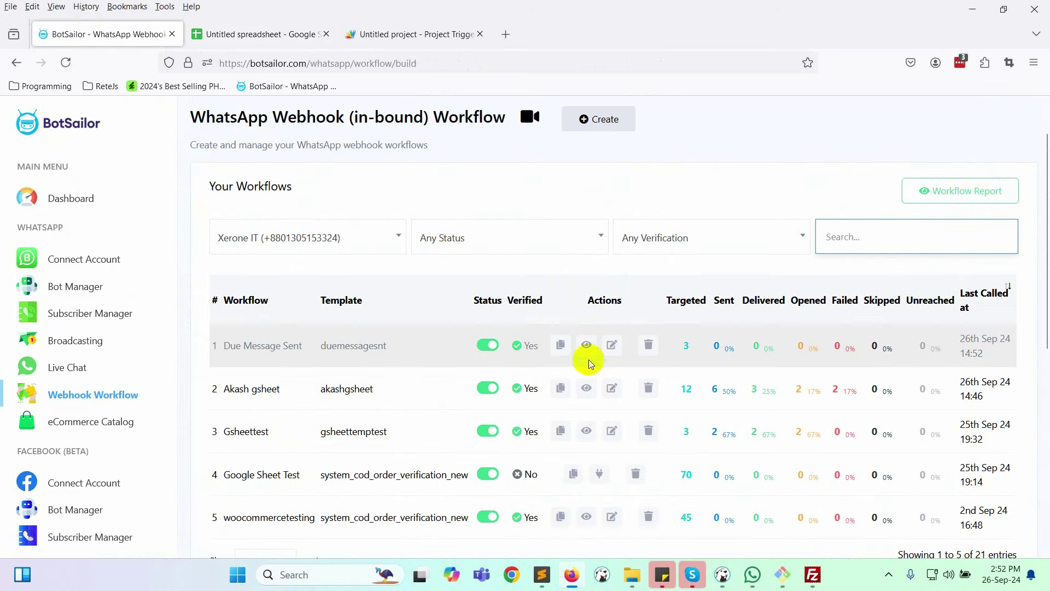
click(583, 347)
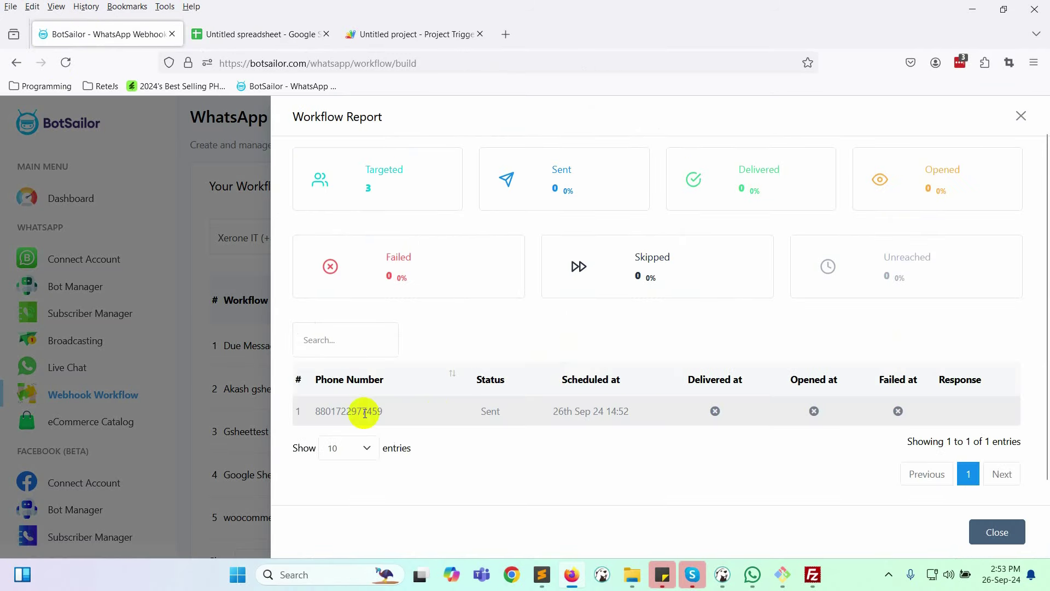
click(990, 479)
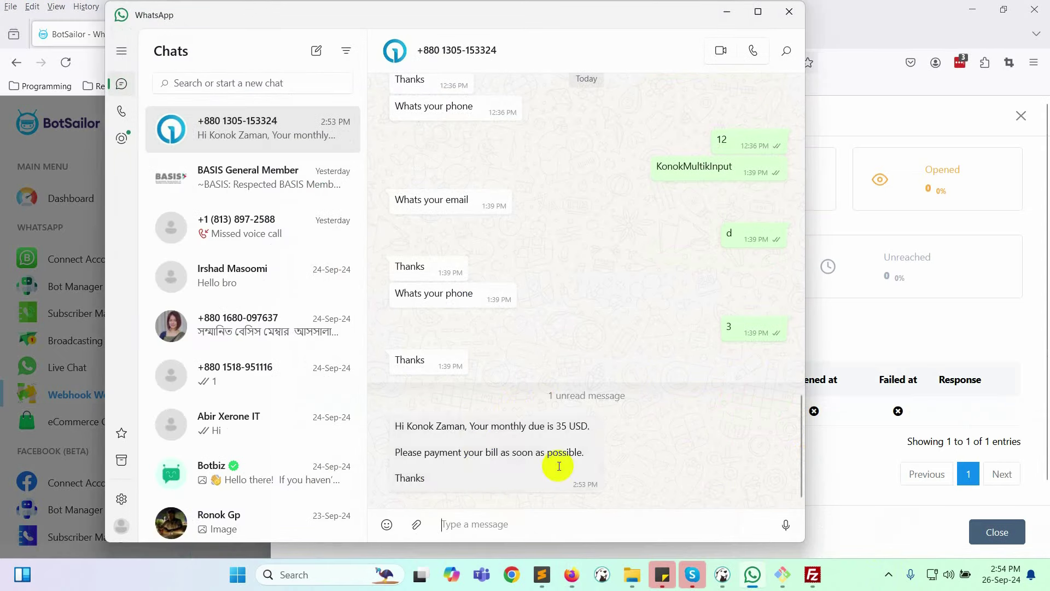
click(726, 12)
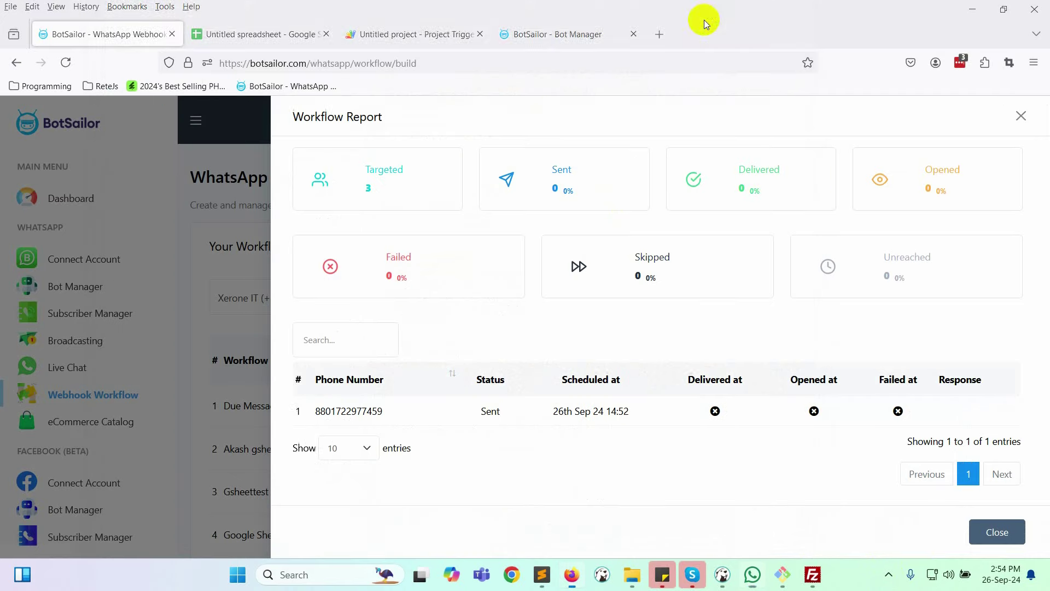
Close the Due Message Sent workflow report.
click(1021, 115)
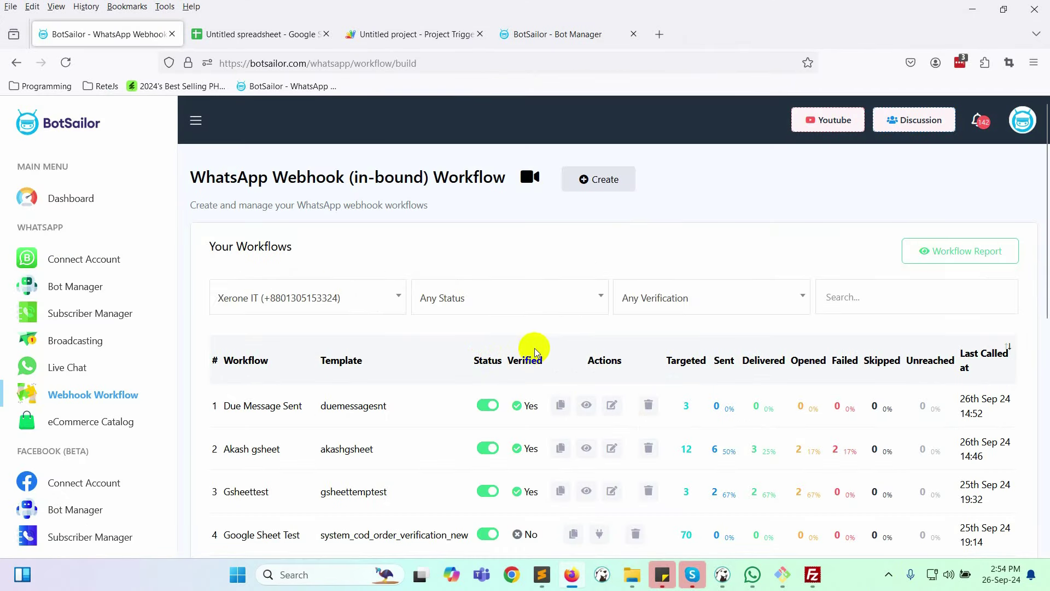